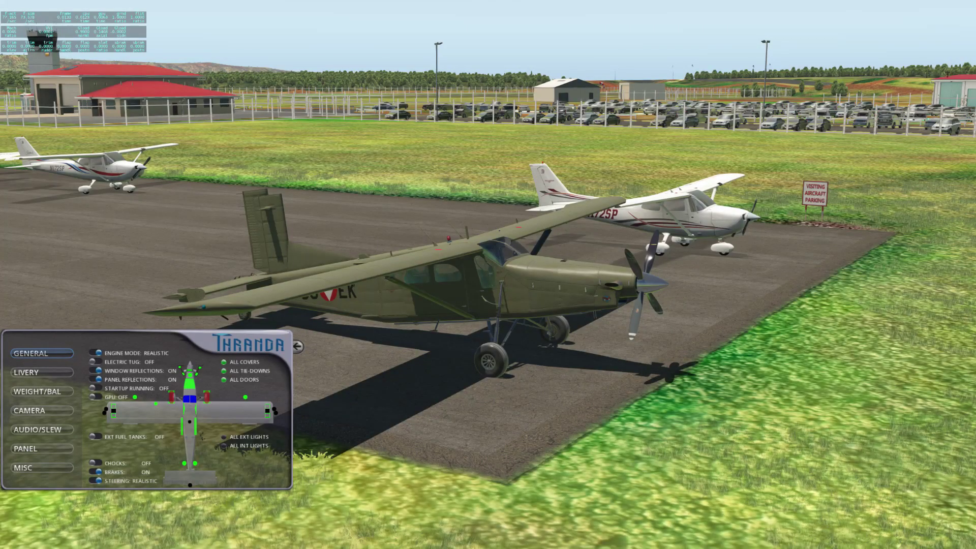
Step: Open the Thranda menu's dynamic panel page and move to the cockpit to look over the whole instrument panel
left_click(42, 448)
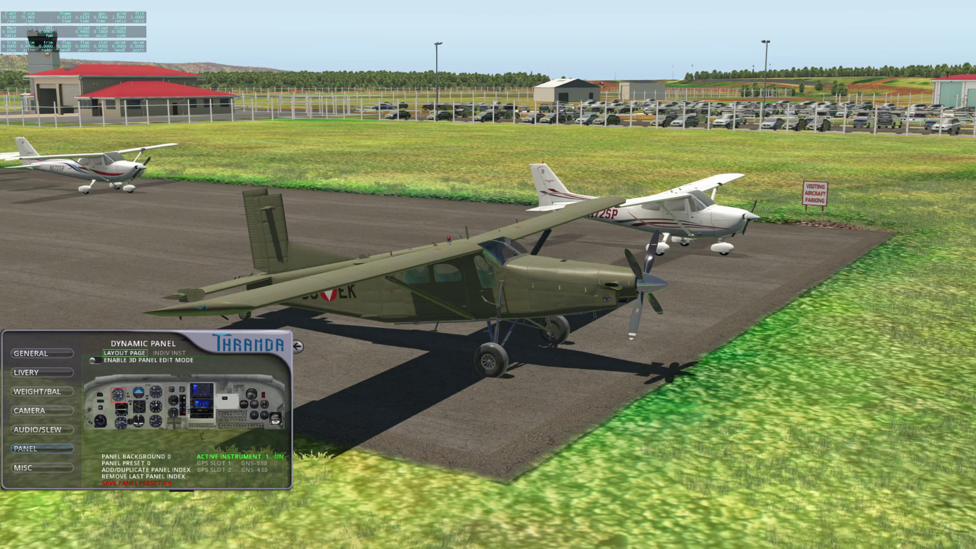
key("shift+9")
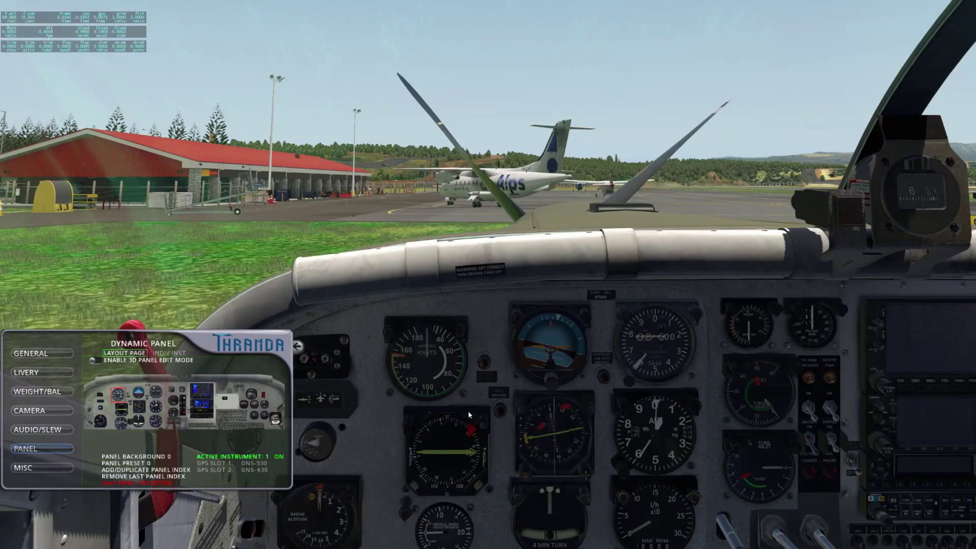
scroll(465, 379, "down", 3)
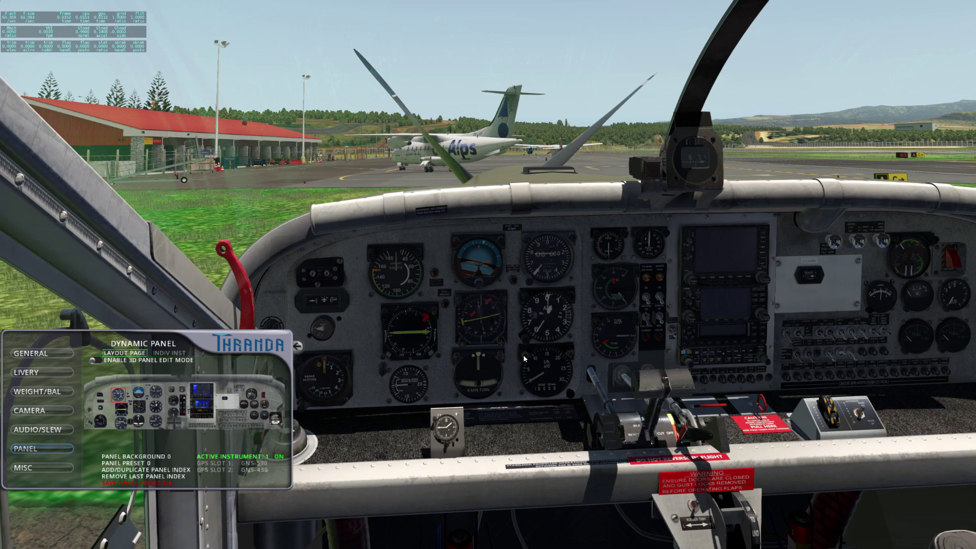
left_click_drag(523, 355, 666, 252)
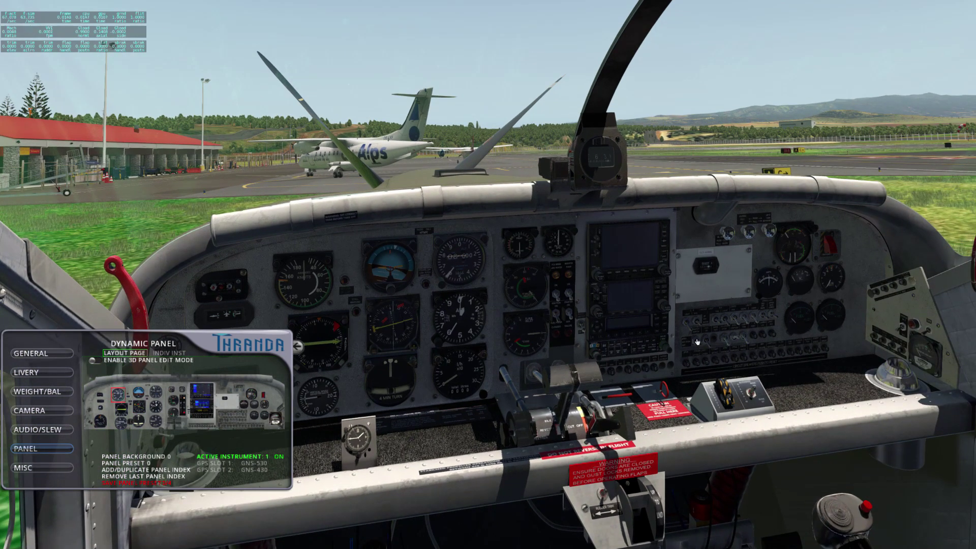
left_click_drag(697, 341, 349, 420)
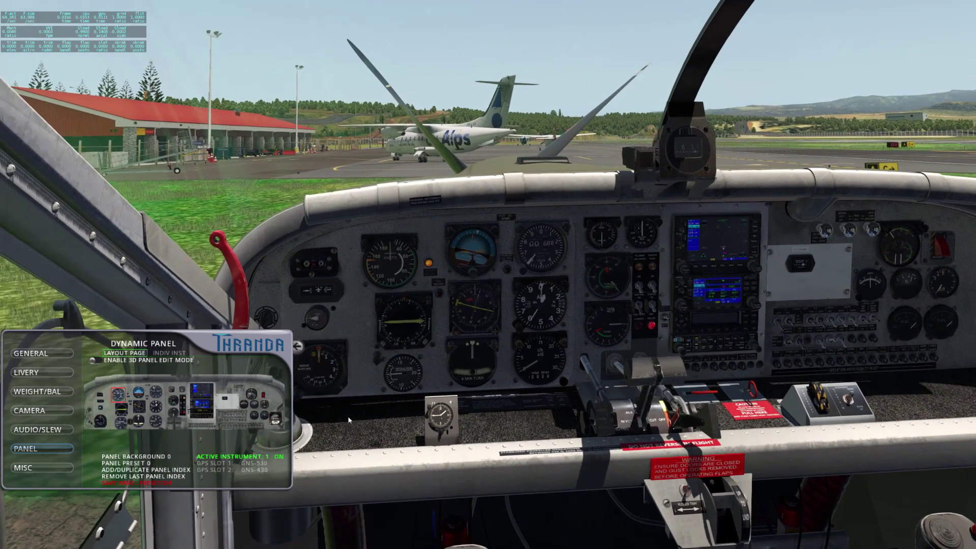
Step: Switch the cockpit to panel preset 1 and swap the Aspen EFD1000's attitude and compass displays, restoring their original order
left_click(137, 468)
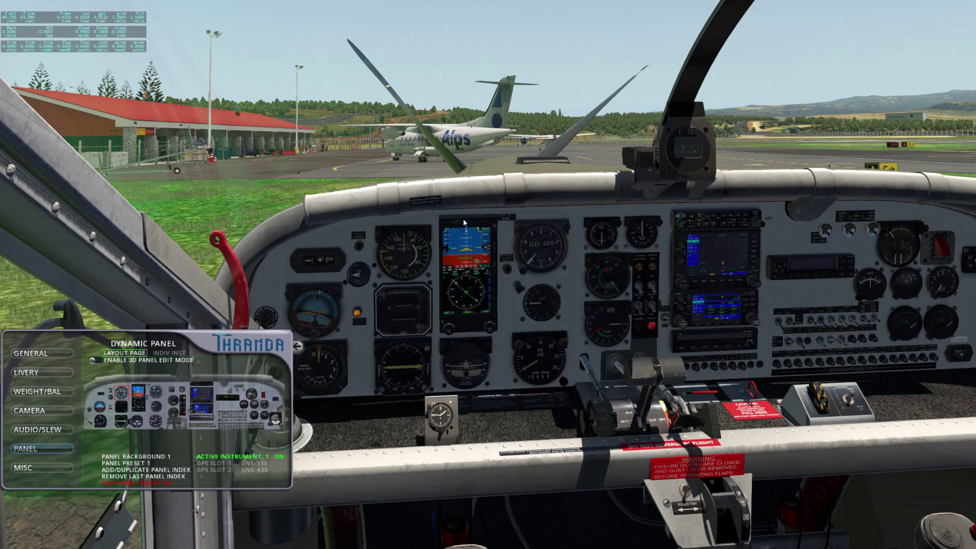
scroll(497, 367, "up", 8)
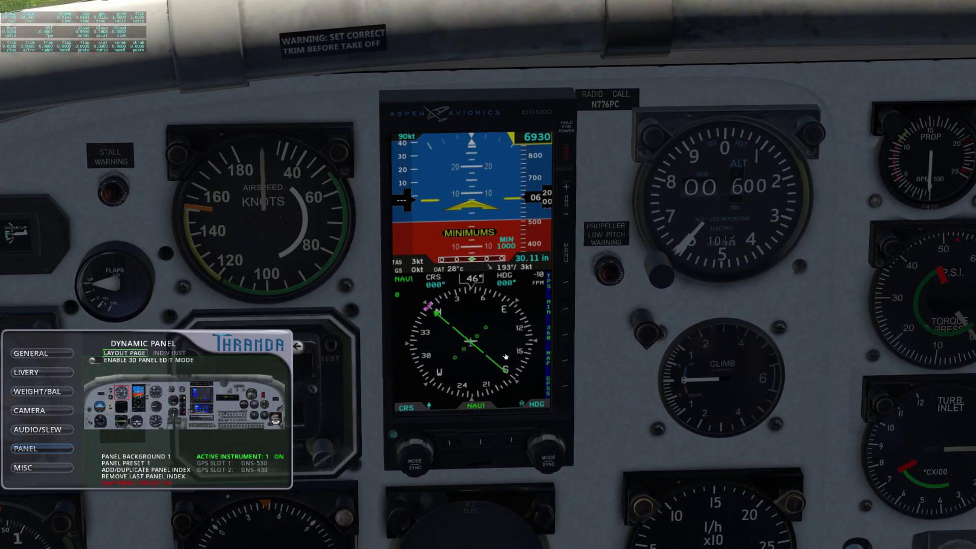
left_click(567, 150)
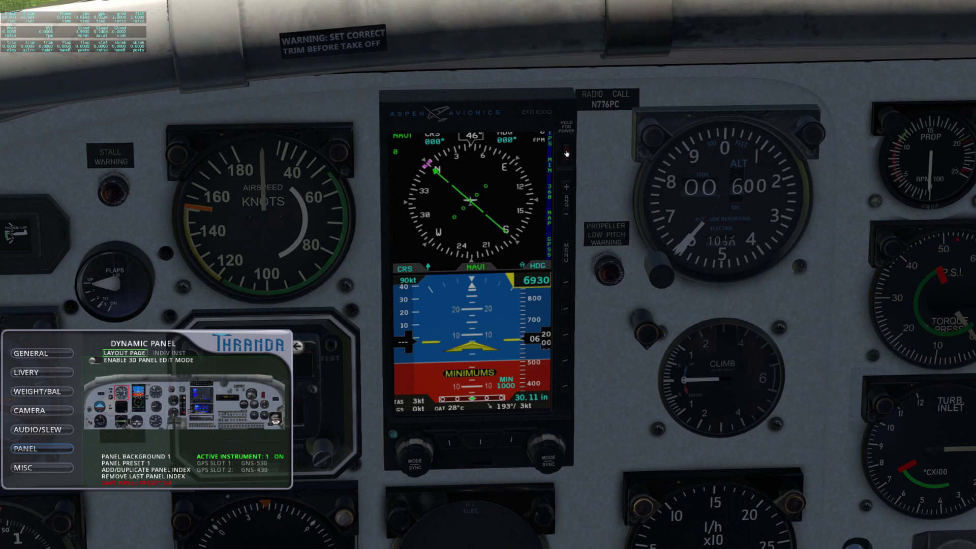
left_click(567, 153)
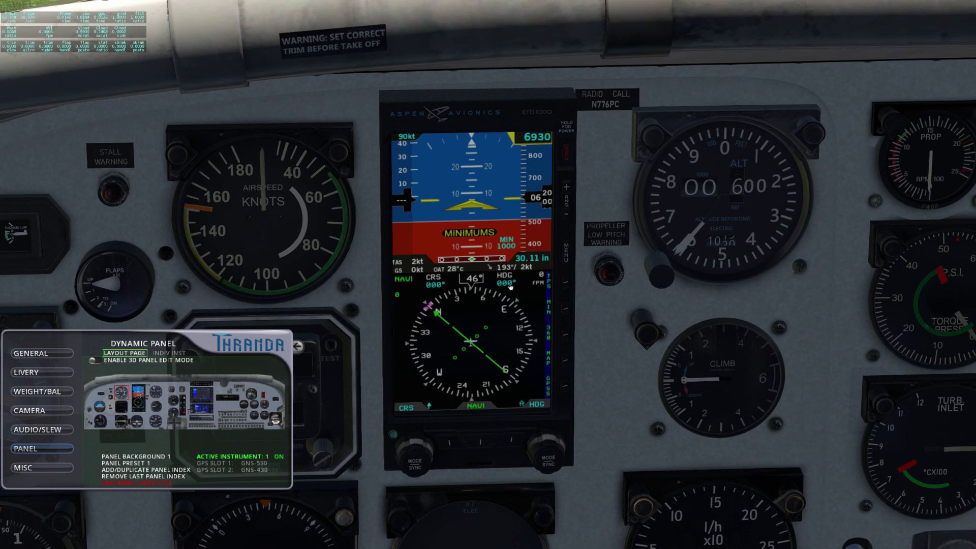
Step: Set the Aspen EFD1000's course to 031° and adjust its heading setting
left_click(417, 461)
scroll(420, 443, "up", 20)
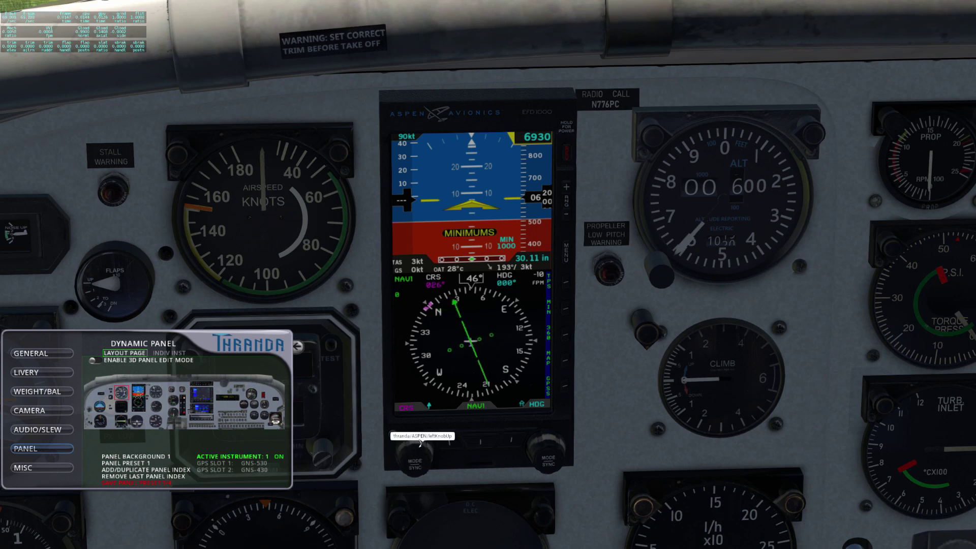
left_click(417, 465)
left_click(547, 462)
scroll(548, 457, "up", 18)
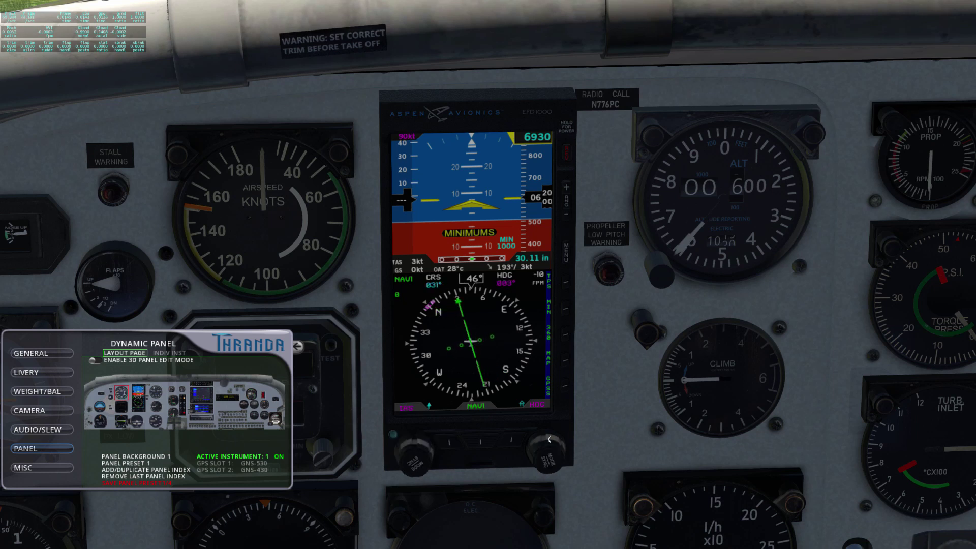
Step: Cycle through the remaining panel presets until preset 0 is loaded again
scroll(588, 403, "down", 6)
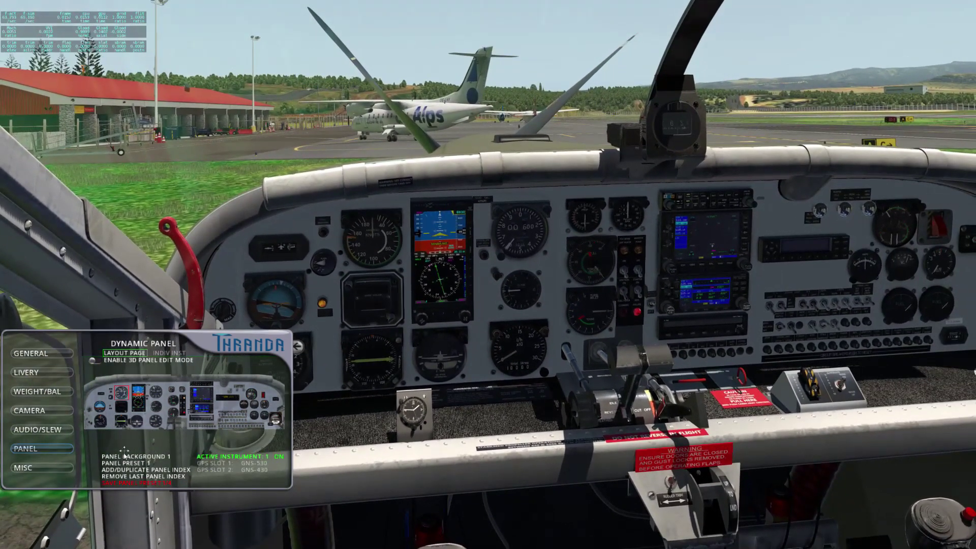
left_click(131, 464)
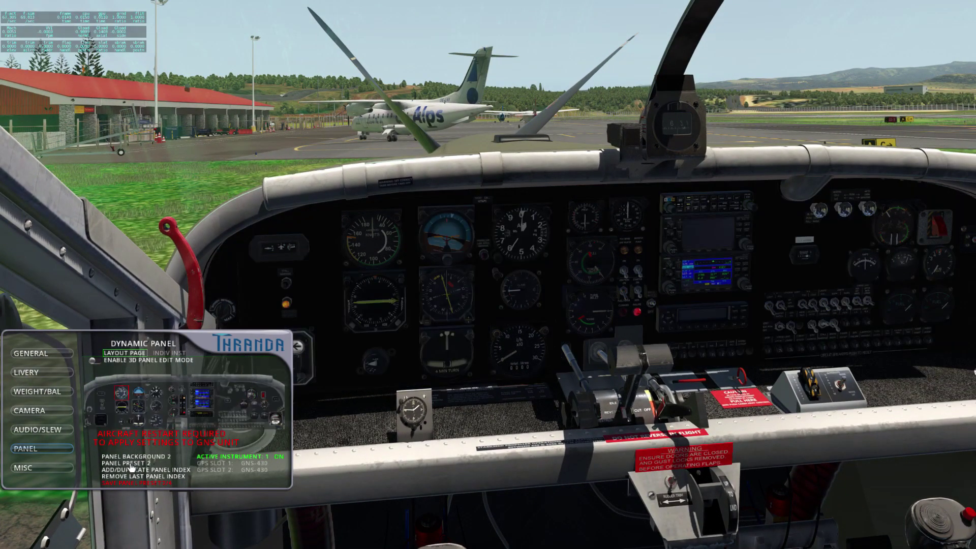
left_click(132, 464)
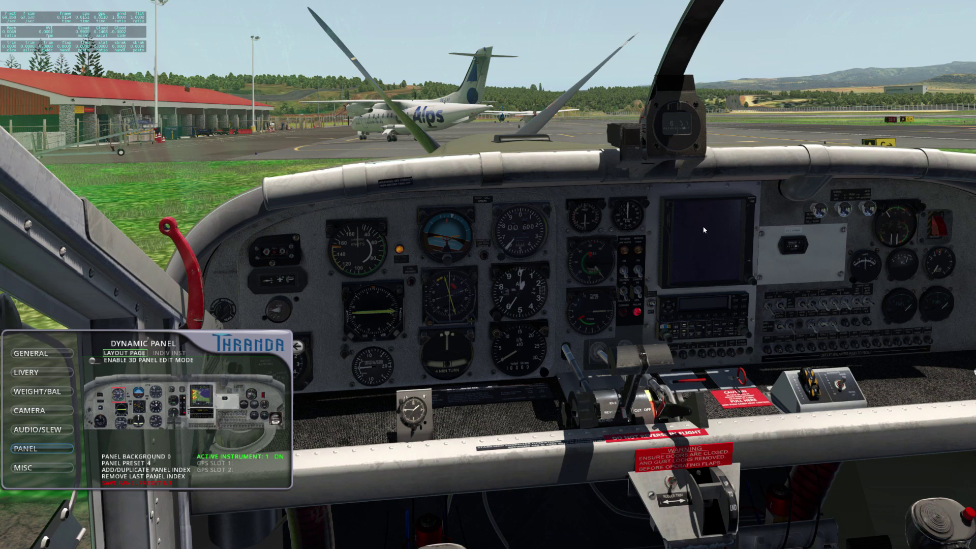
left_click(133, 463)
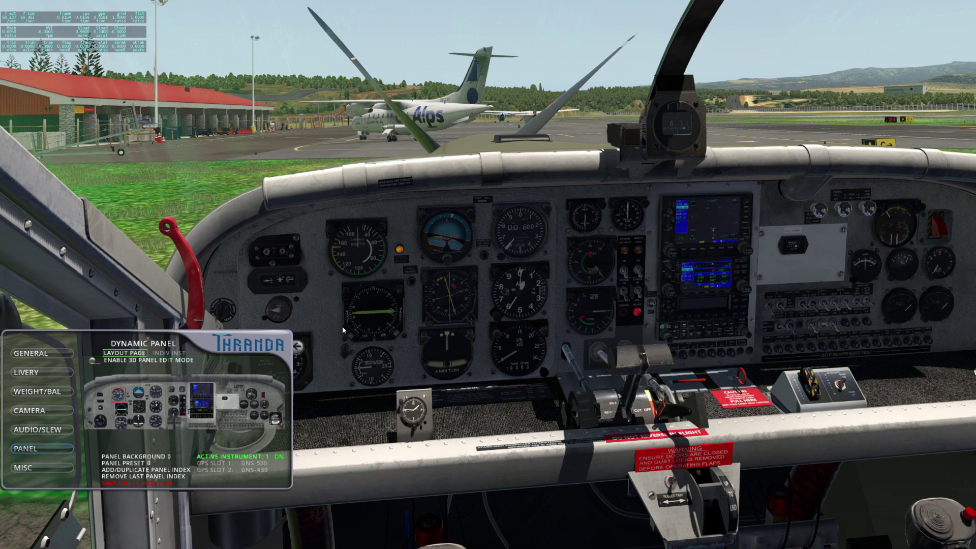
Step: Try the available panel backgrounds, cycling all the way back to background 0
left_click(139, 457)
left_click(139, 457)
left_click(142, 457)
left_click(142, 457)
left_click(142, 458)
left_click(142, 457)
left_click(142, 458)
scroll(386, 370, "up", 1)
scroll(381, 373, "down", 1)
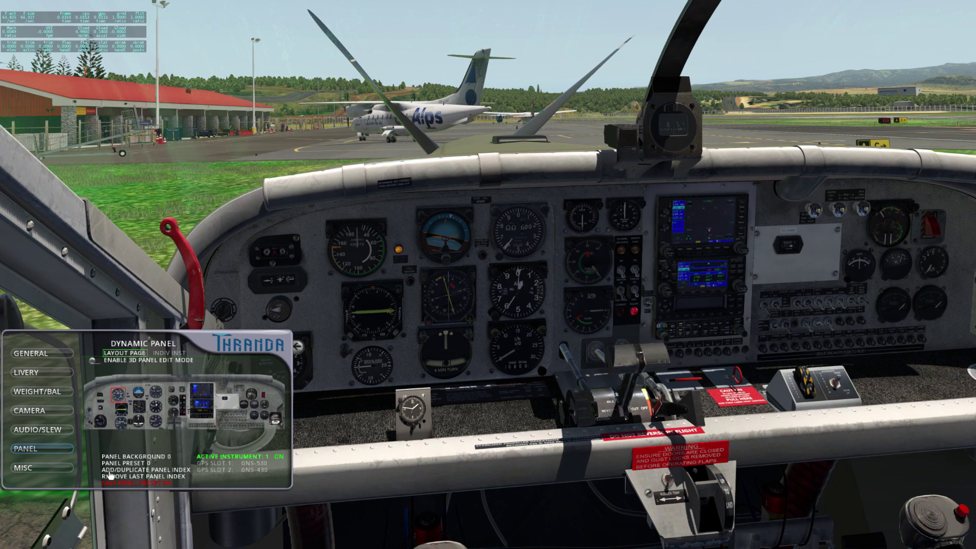
Step: Duplicate the current panel layout as preset 5 and enable 3D panel edit mode
left_click(139, 474)
left_click(146, 361)
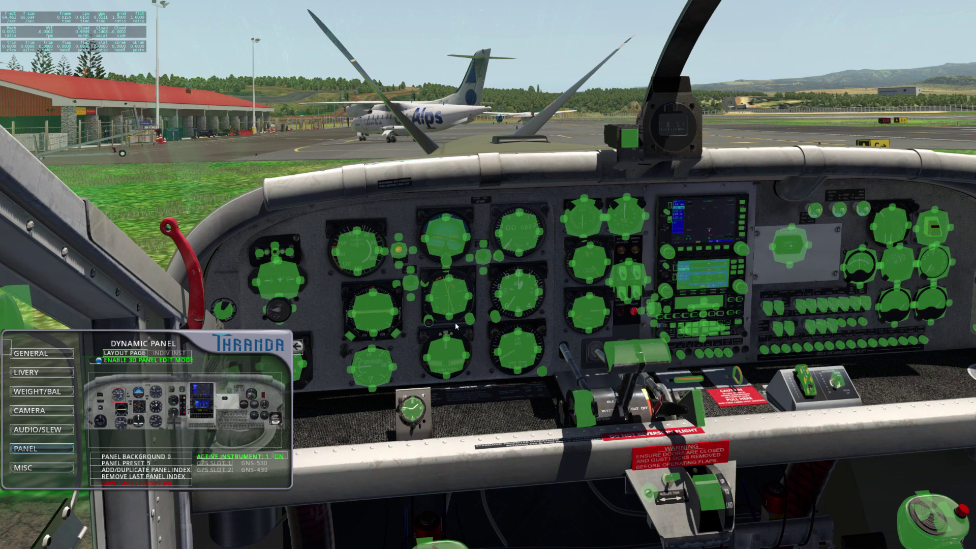
Step: Swap the airspeed indicator and the attitude indicator on the pilot's panel, and turn off 3D panel edit mode
left_click_drag(455, 298, 640, 319)
scroll(689, 301, "up", 2)
scroll(689, 301, "up", 2)
left_click_drag(529, 249, 387, 269)
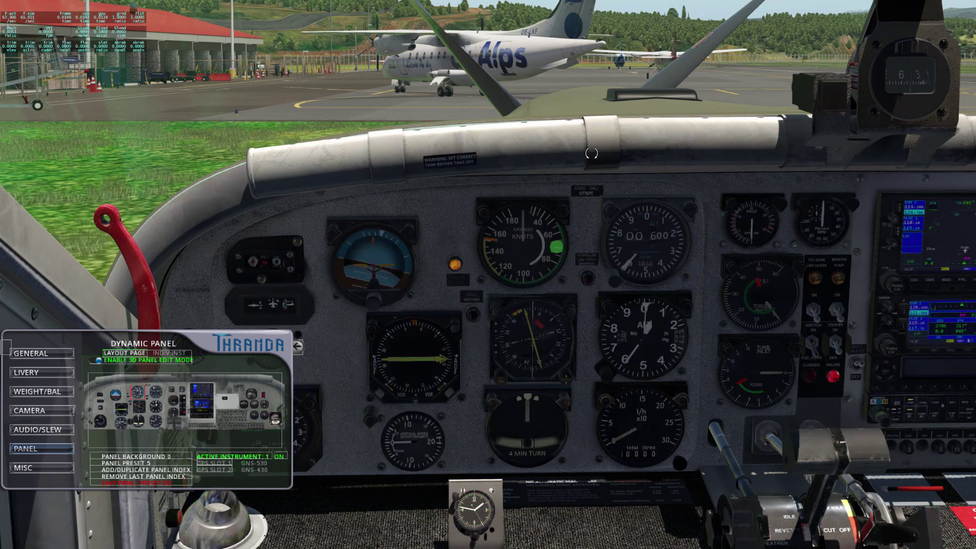
mouse_move(556, 248)
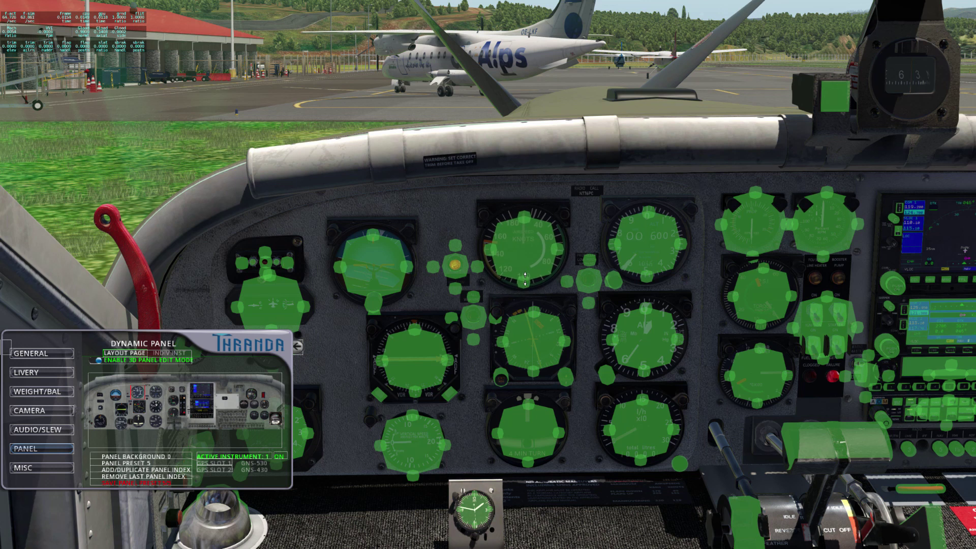
mouse_move(525, 214)
left_mouse_down()
mouse_move(549, 212)
mouse_move(513, 211)
mouse_move(523, 213)
left_mouse_up()
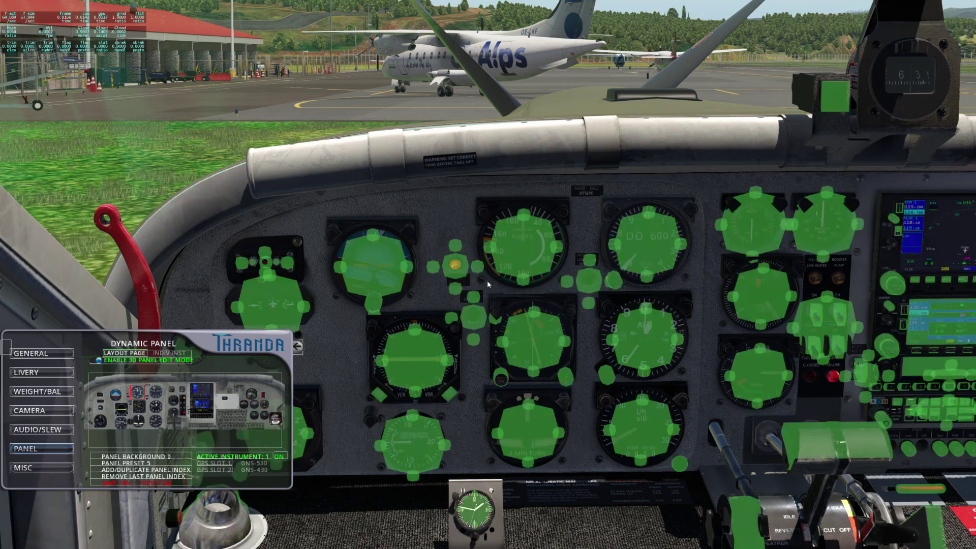
scroll(428, 312, "down", 3)
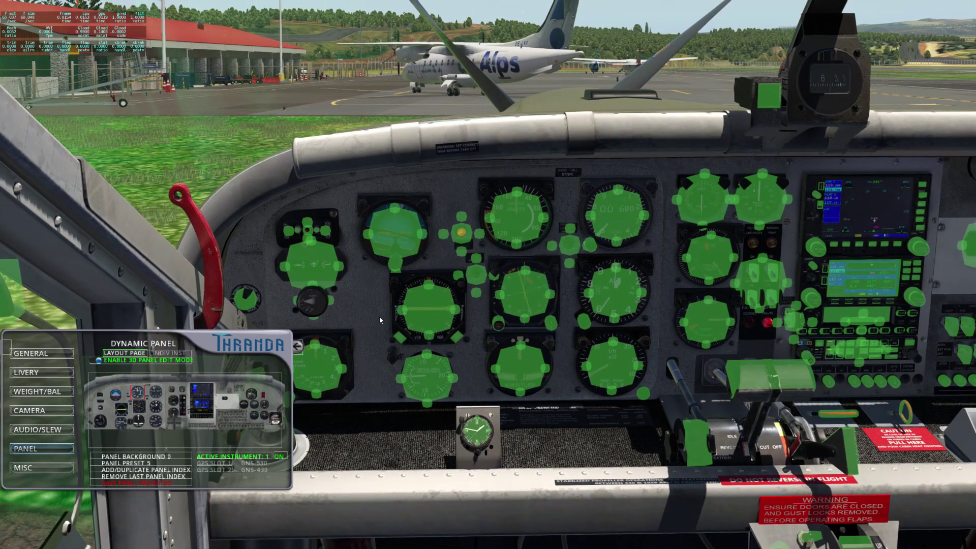
left_click(122, 362)
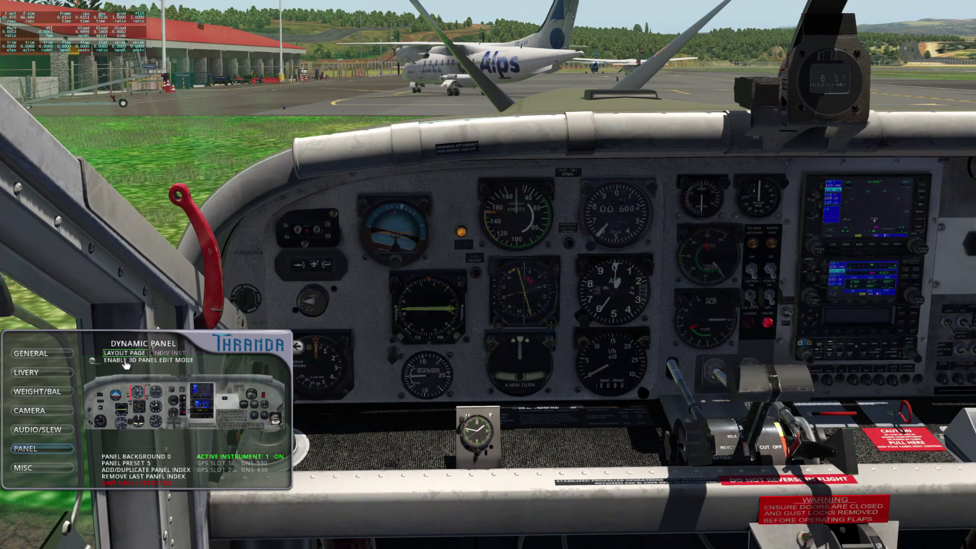
Step: Open the individual instrument settings and browse the active instruments from 1 up to 30
left_click(165, 353)
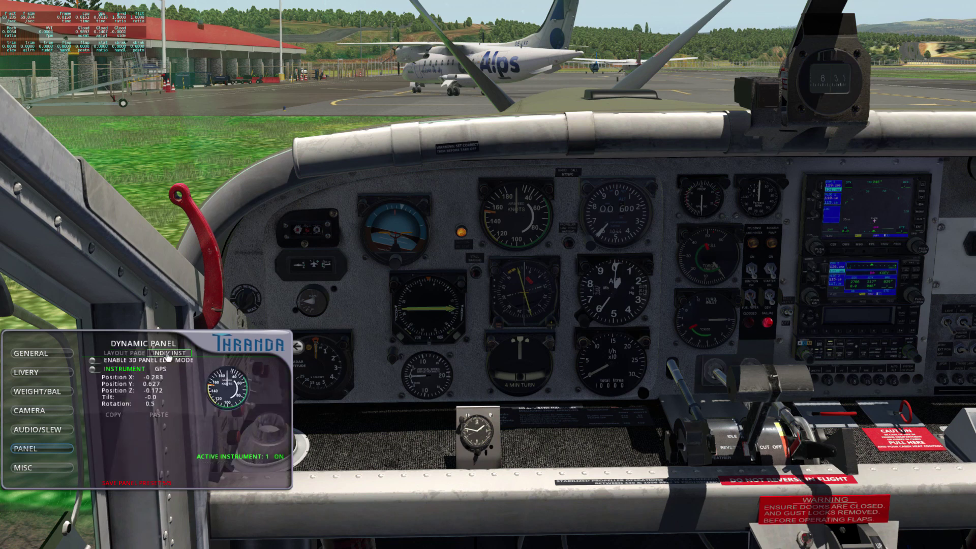
scroll(376, 379, "down", 2)
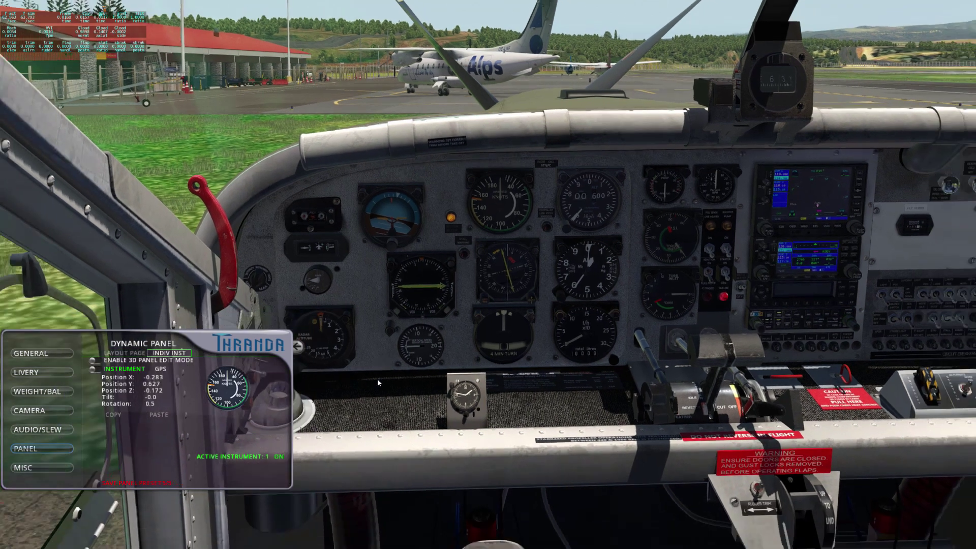
left_click_drag(377, 379, 392, 365)
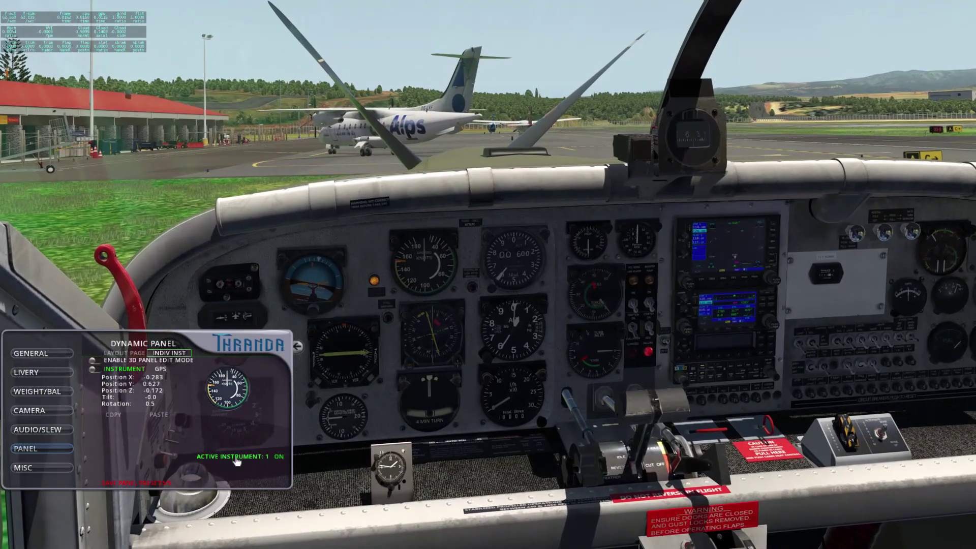
scroll(237, 460, "up", 7)
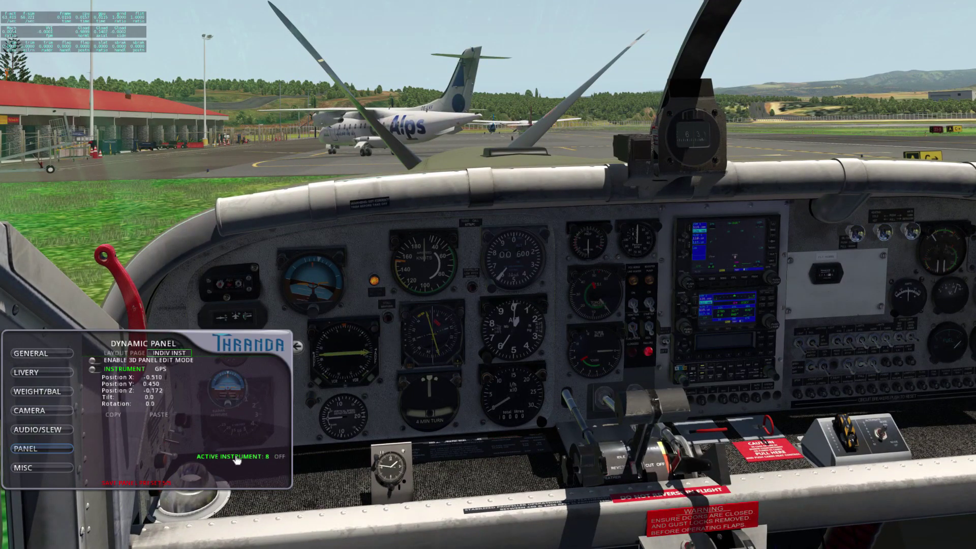
scroll(237, 460, "up", 12)
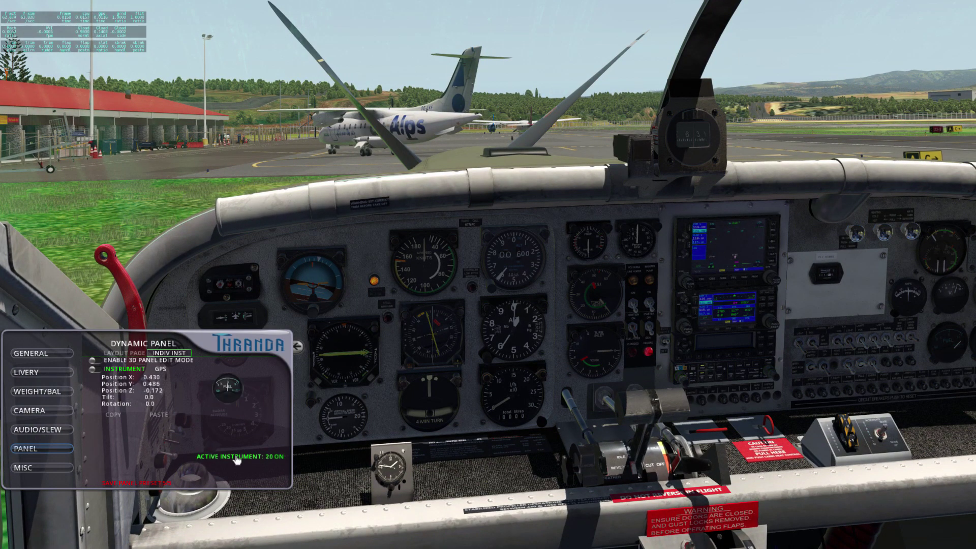
scroll(236, 460, "up", 9)
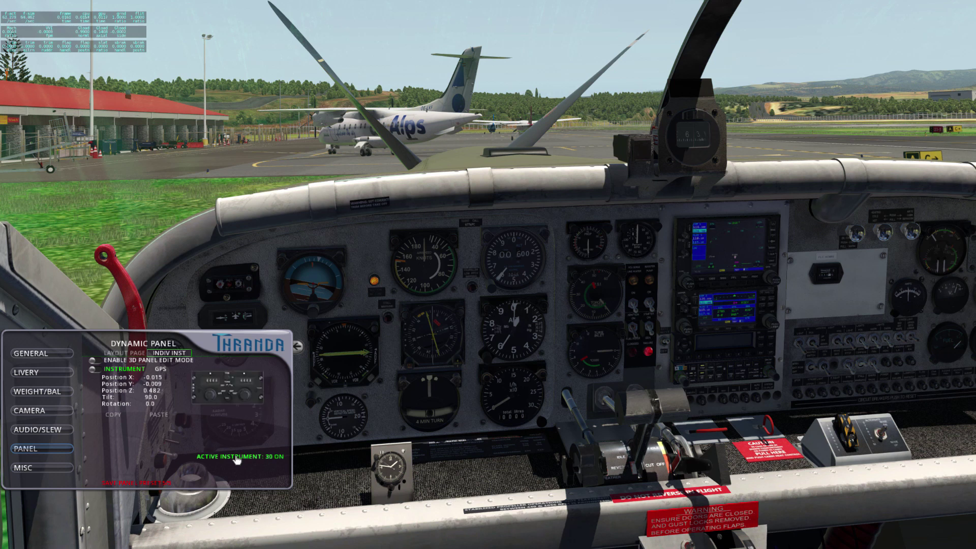
Step: Turn on instrument 29, the red and teal switch strip, turn it off again, and browse back to instrument 12
left_click(281, 457)
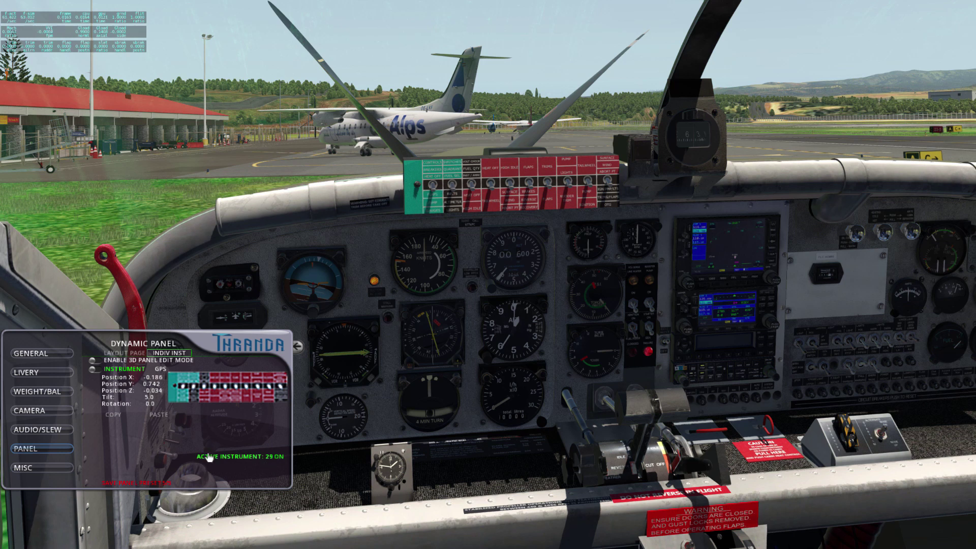
left_click(279, 456)
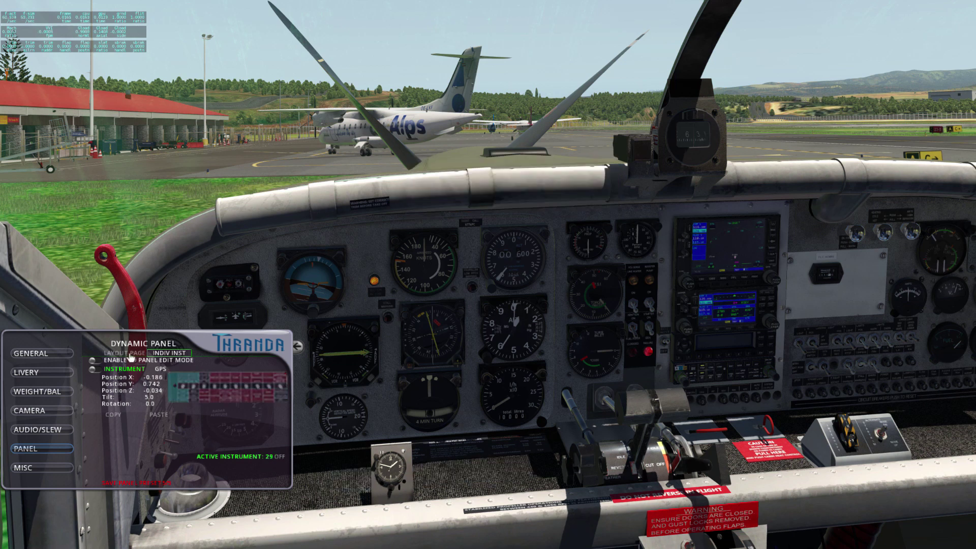
scroll(231, 460, "down", 13)
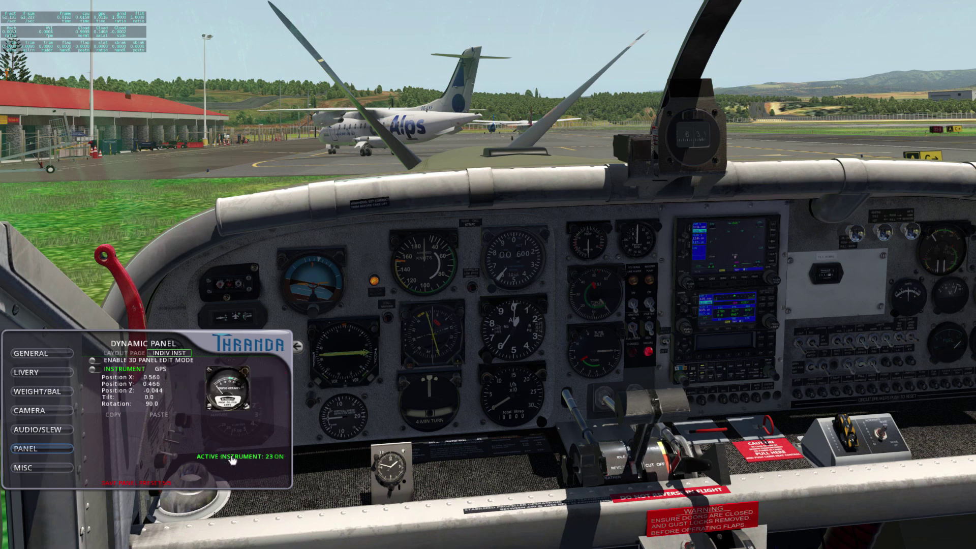
scroll(232, 460, "down", 4)
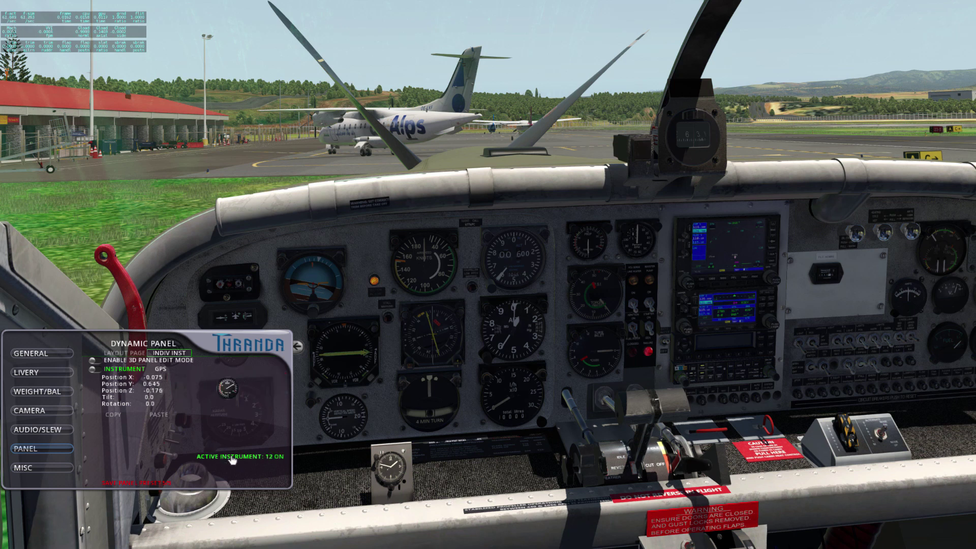
Step: Return to the panel layout page and switch to the panel preset with the original airspeed and attitude indicator arrangement
left_click(132, 354)
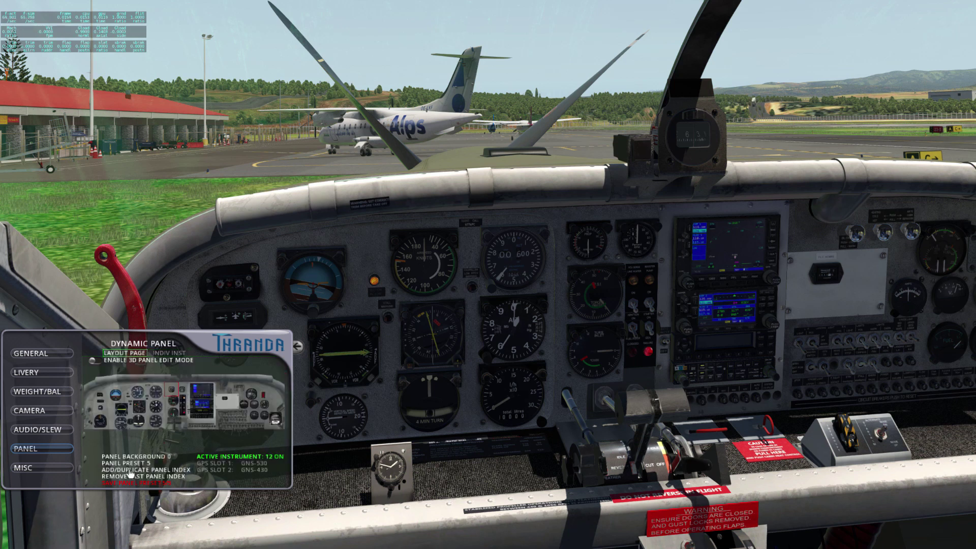
left_click_drag(419, 364, 419, 372)
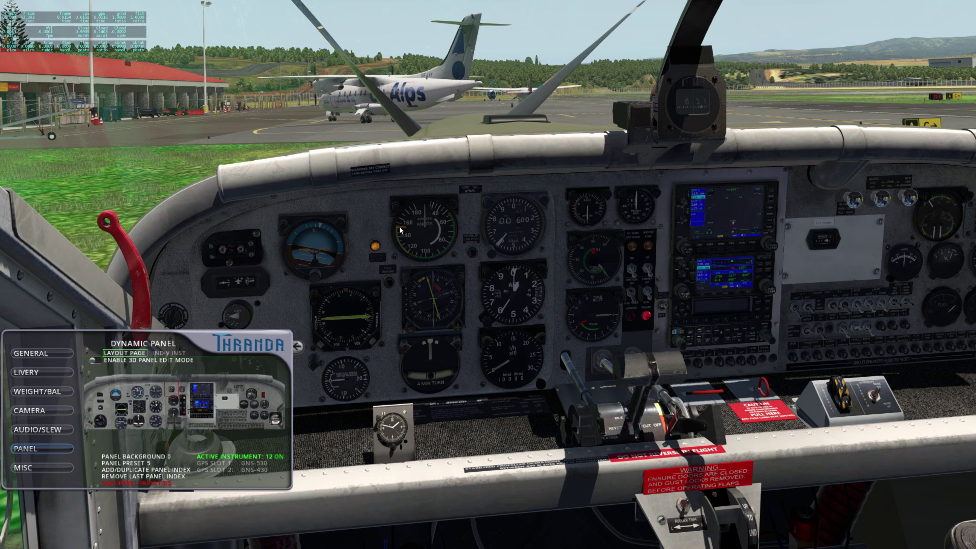
left_click(128, 463)
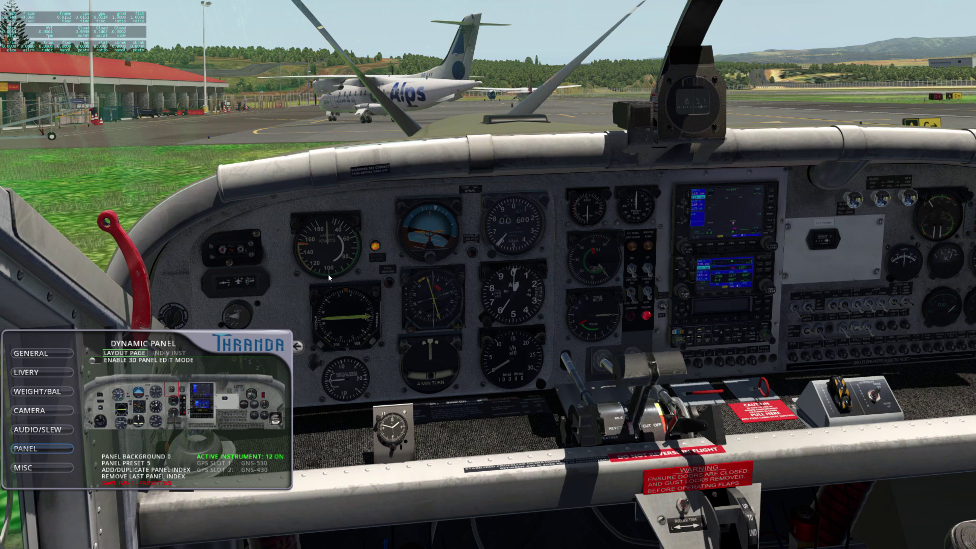
Step: Swap the airspeed and attitude indicators on the pilot's panel in 3D panel edit mode, and turn the edit mode off
left_click(142, 362)
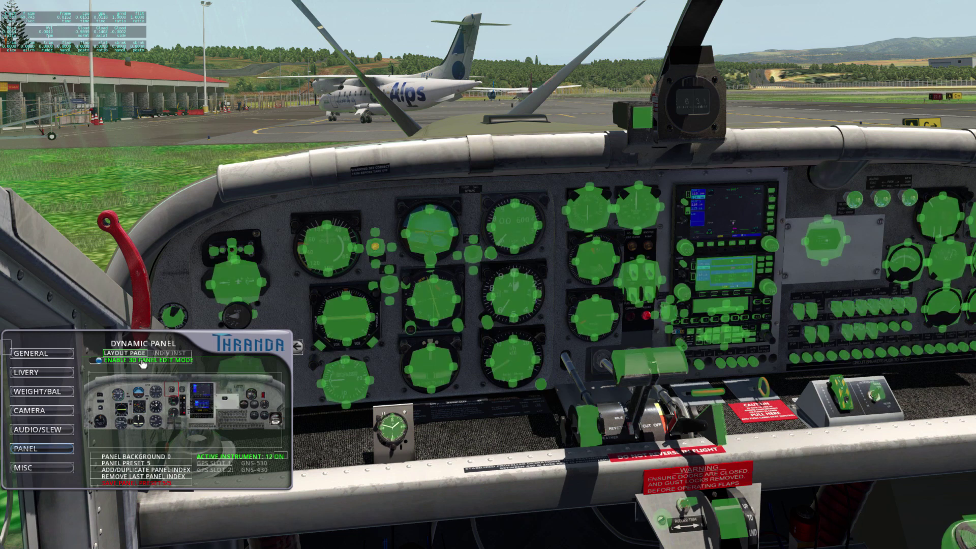
mouse_move(429, 233)
left_mouse_down()
mouse_move(342, 224)
mouse_move(313, 241)
mouse_move(421, 232)
mouse_move(437, 244)
left_mouse_up()
left_click_drag(305, 237, 319, 243)
left_click_drag(469, 410, 456, 427)
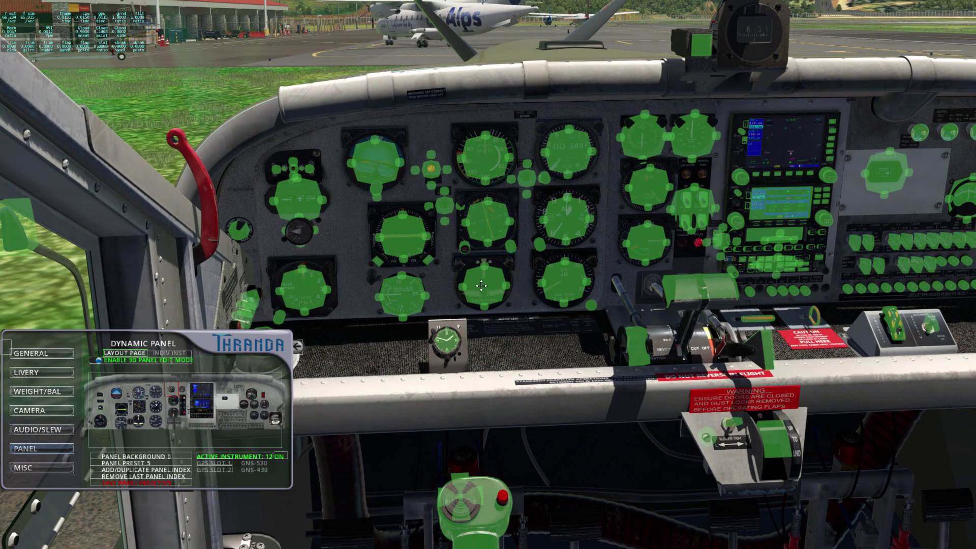
left_click(163, 362)
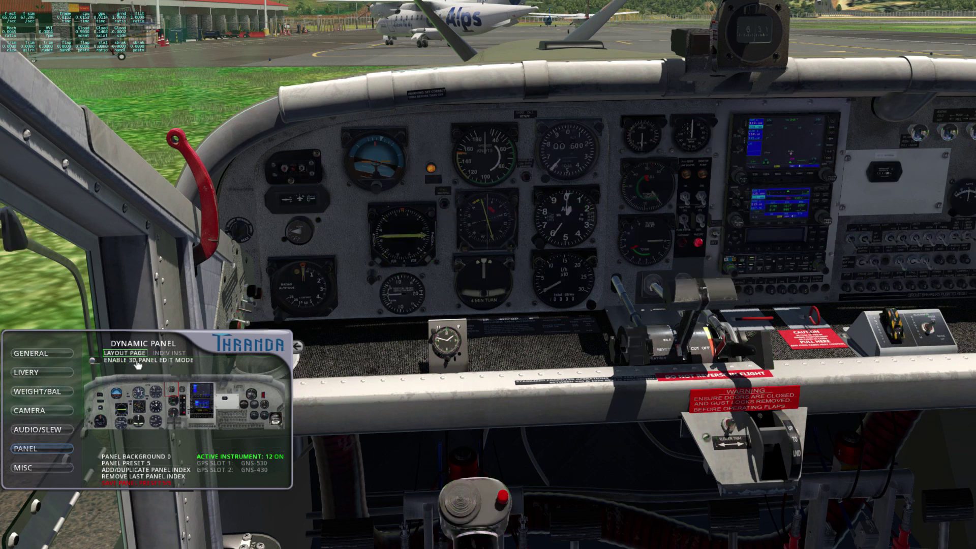
Step: Identify the 4-minute turn indicator in 3D panel edit mode, and turn off instrument 4 in the individual instrument settings
left_click(173, 360)
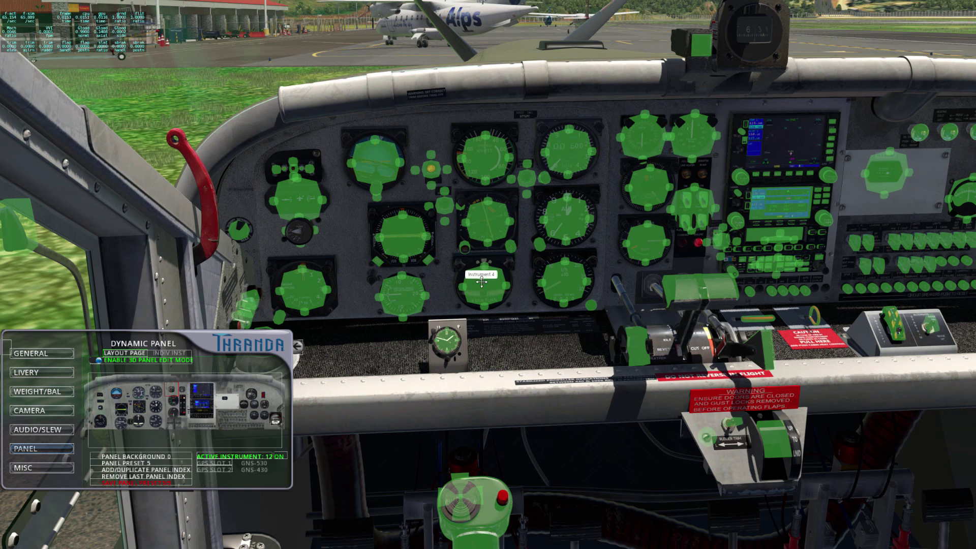
left_click(141, 362)
left_click(174, 354)
scroll(231, 458, "down", 8)
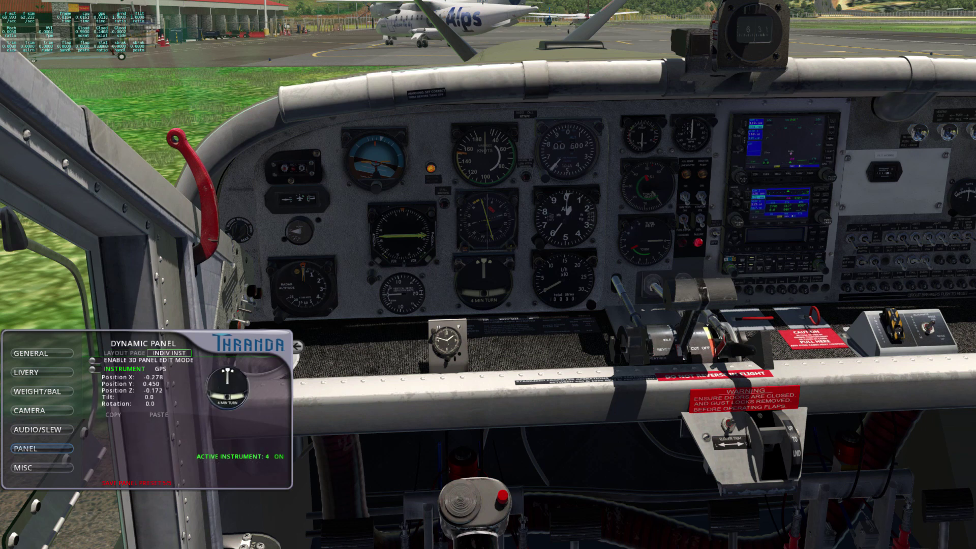
left_click(279, 457)
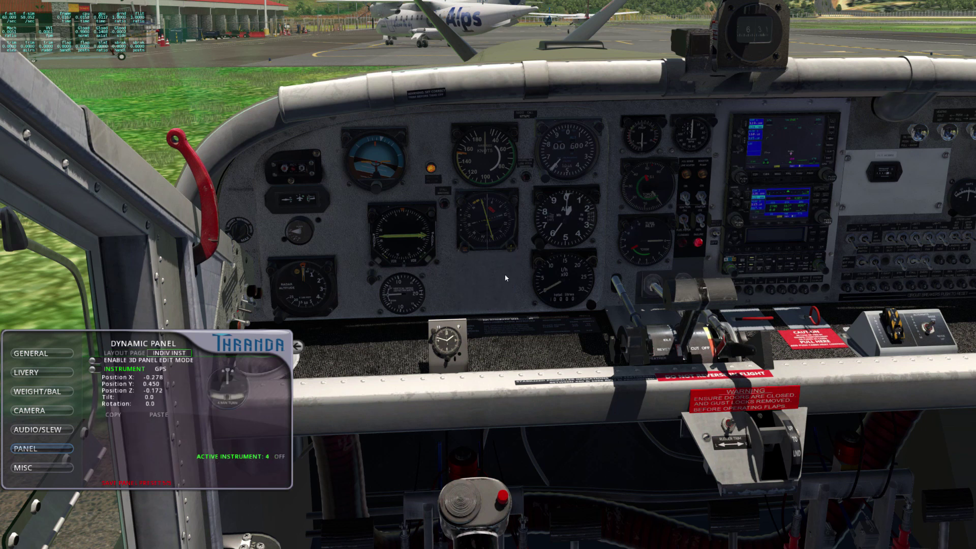
Step: Turn on instrument 35, the 2-minute turn coordinator, and locate it near the cockpit floor
scroll(220, 460, "up", 4)
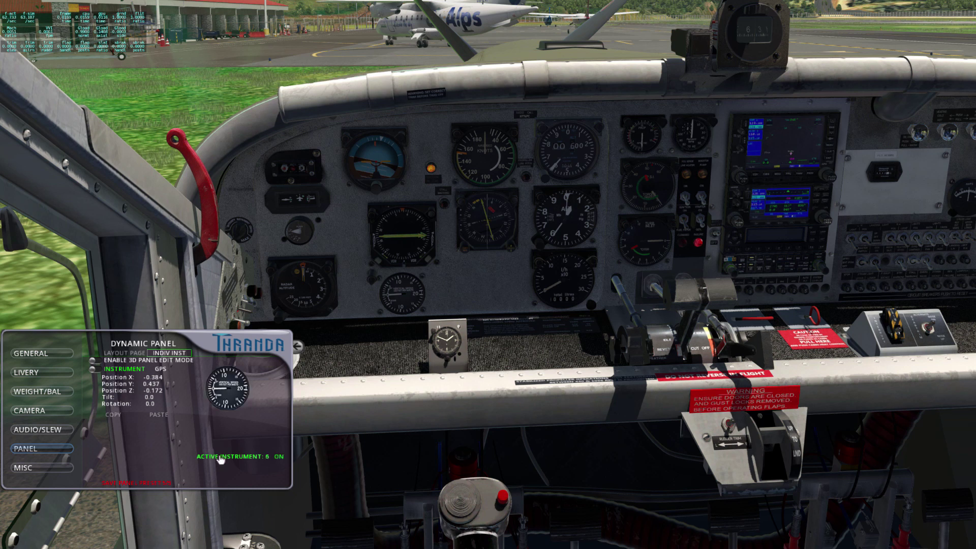
scroll(220, 460, "up", 7)
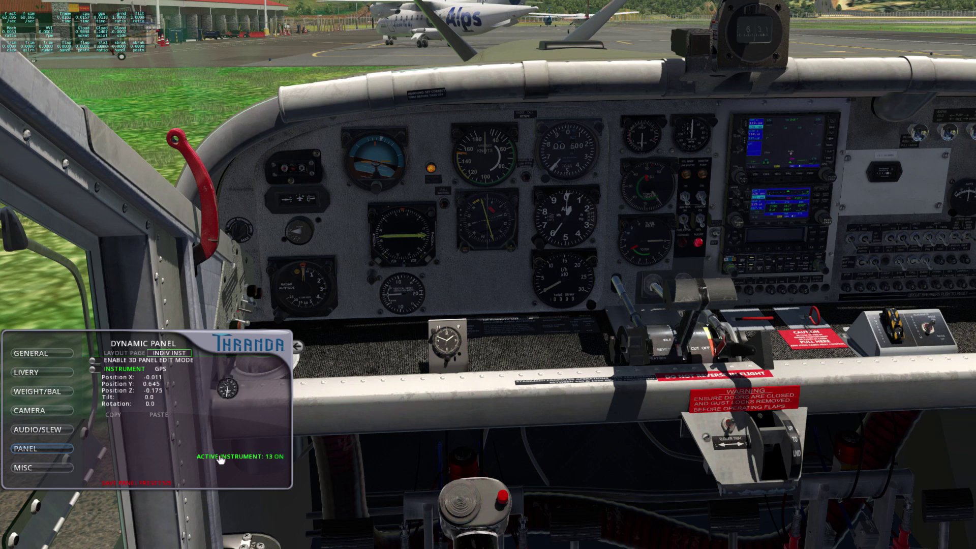
scroll(220, 460, "up", 10)
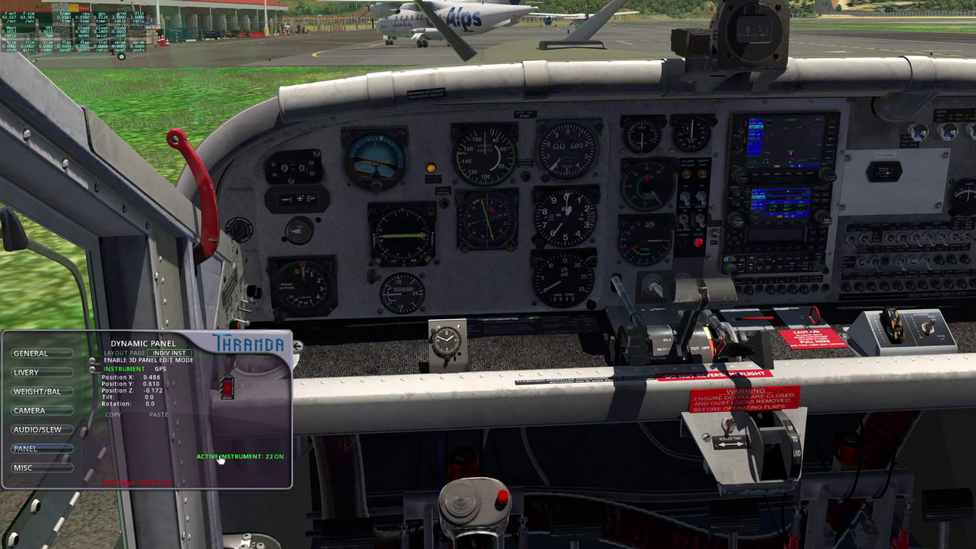
scroll(220, 460, "up", 9)
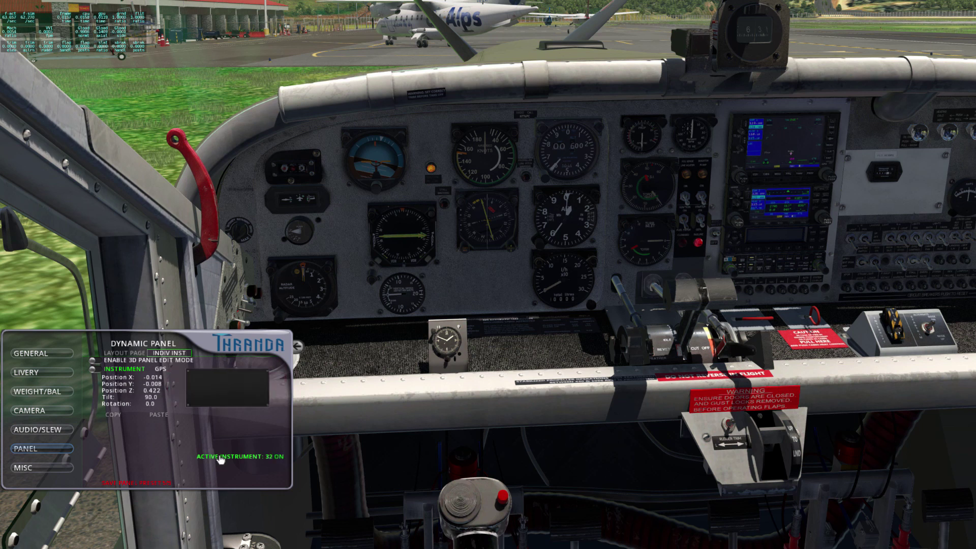
scroll(220, 460, "up", 1)
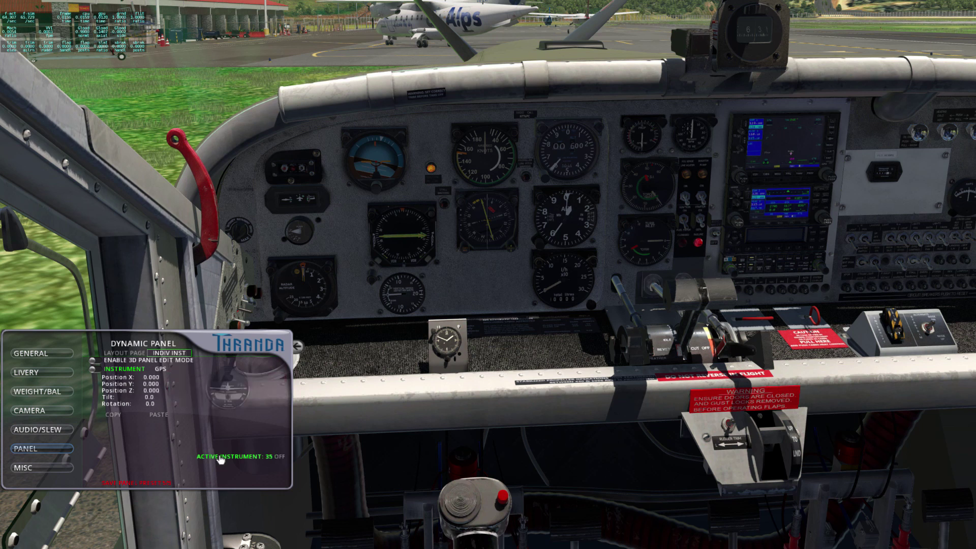
left_click(280, 457)
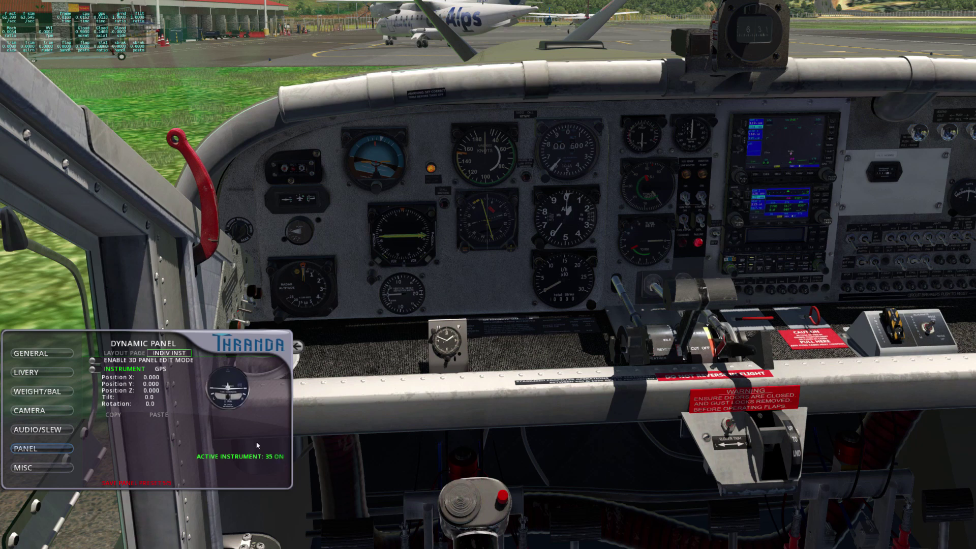
left_click_drag(365, 325, 420, 406)
scroll(421, 407, "up", 2)
scroll(420, 409, "up", 5)
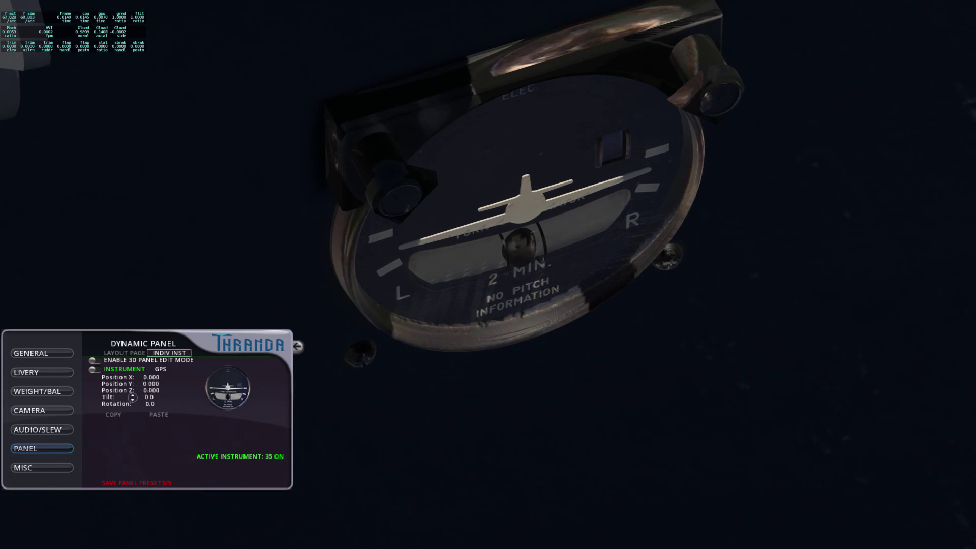
scroll(484, 449, "down", 6)
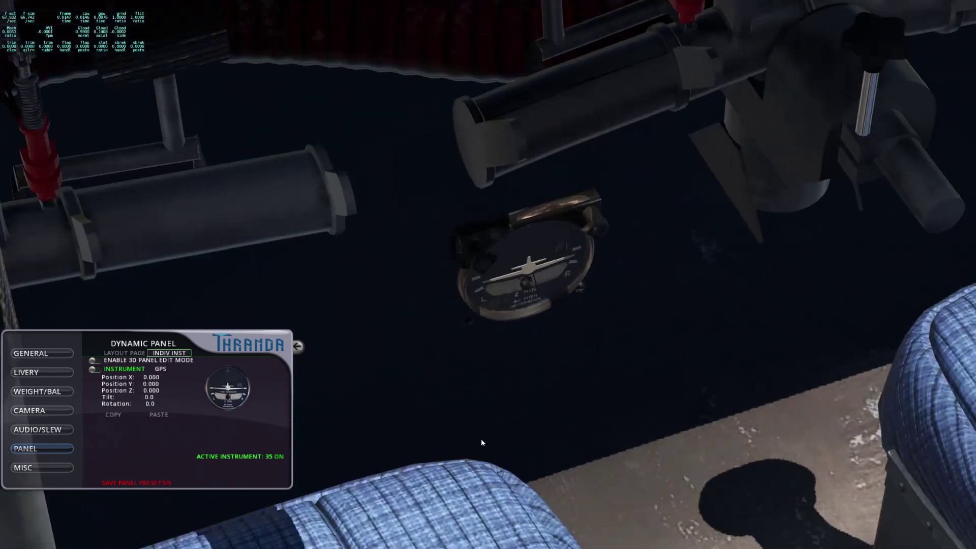
scroll(482, 442, "down", 10)
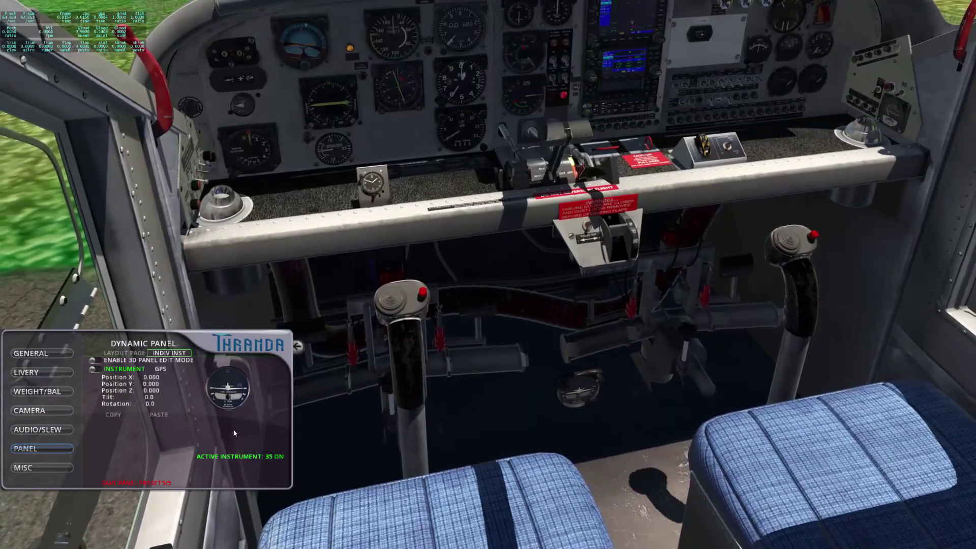
Step: Select instrument 4, turn it on and off again, and copy its position
scroll(232, 460, "up", 4)
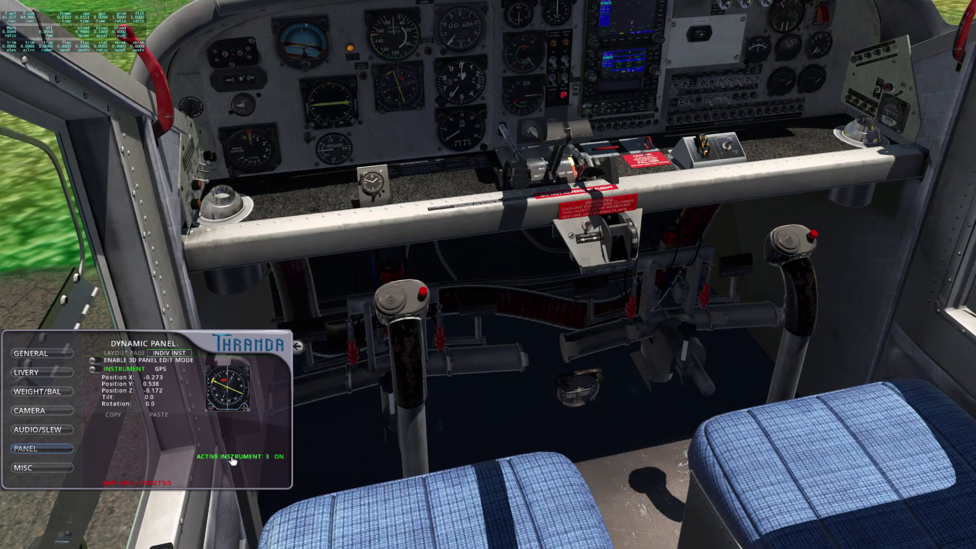
scroll(232, 460, "up", 1)
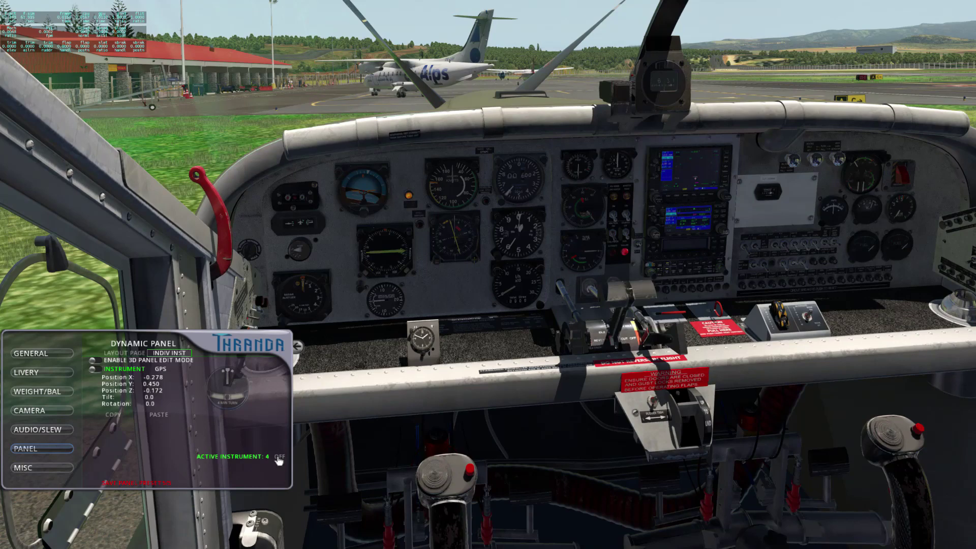
left_click(279, 457)
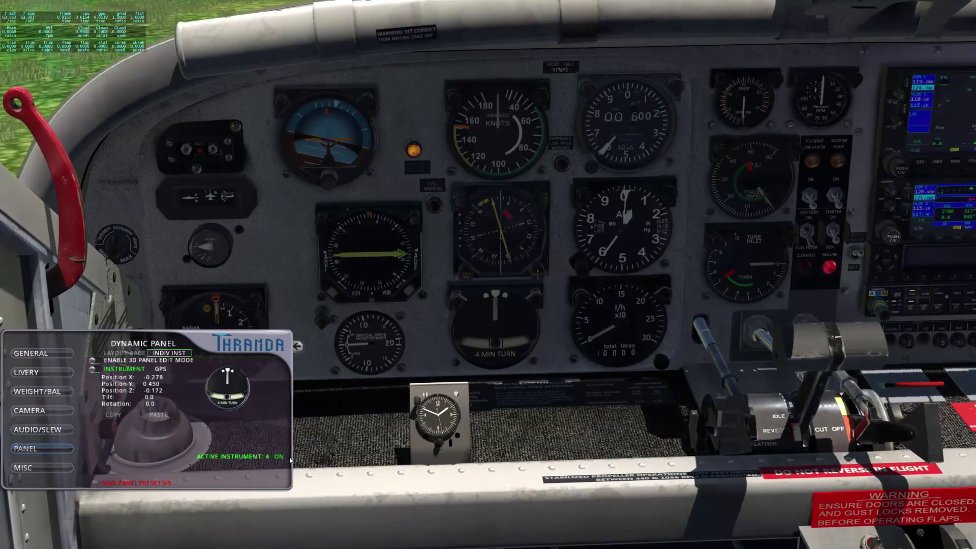
left_click(279, 457)
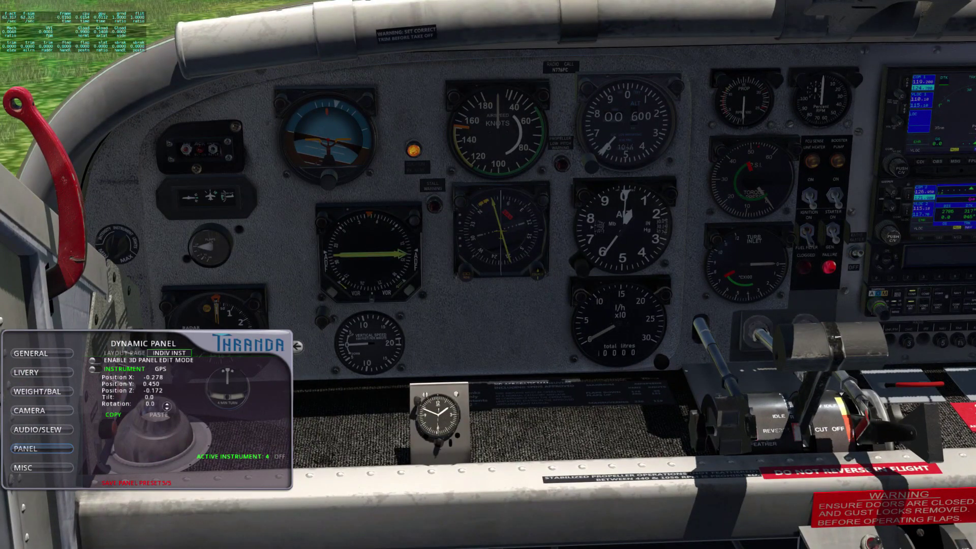
Step: Paste the copied position onto instrument 35, and nudge it on the panel to X -0.272, Y 0.447
scroll(238, 459, "up", 19)
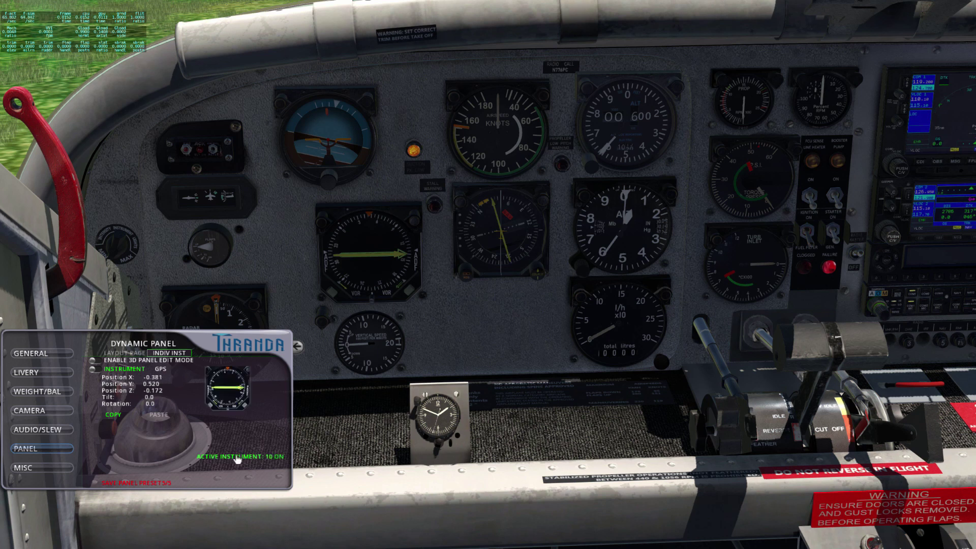
scroll(237, 459, "up", 13)
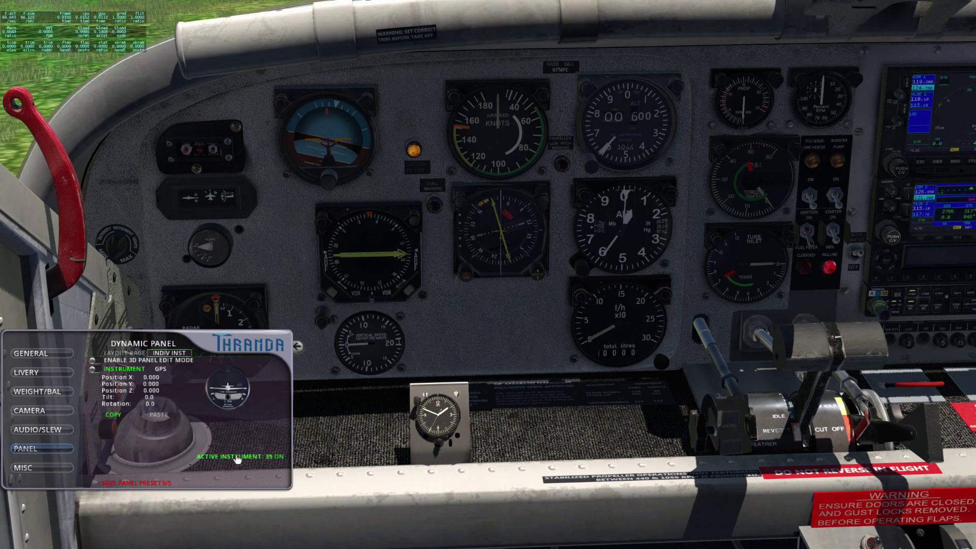
scroll(238, 459, "down", 1)
left_click(151, 416)
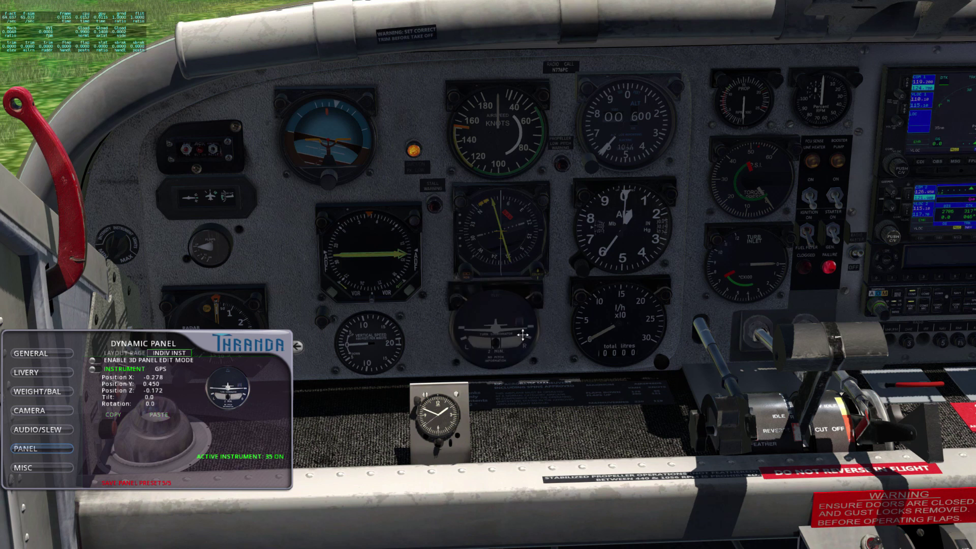
left_click_drag(493, 331, 500, 332)
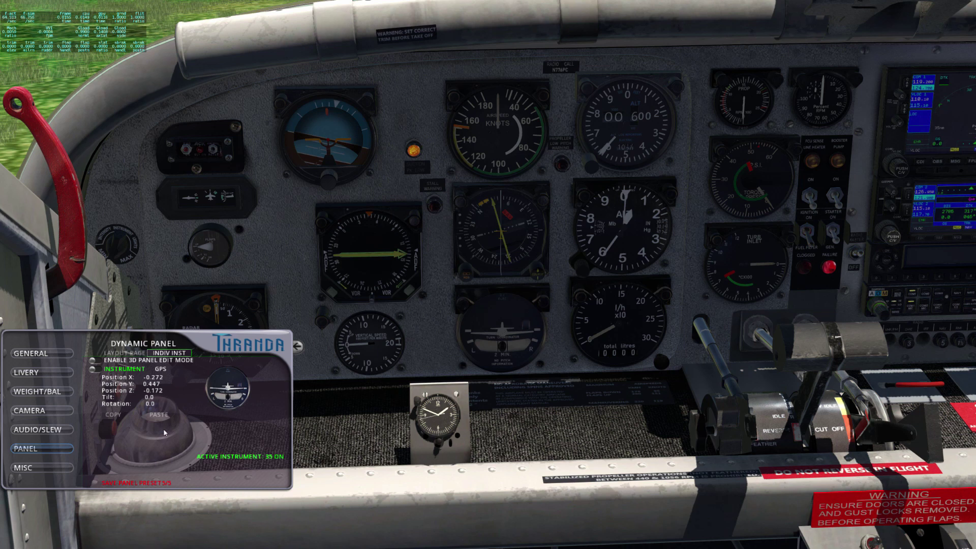
Step: Return to the panel layout page and save the panel, overwriting preset 5
left_click(125, 353)
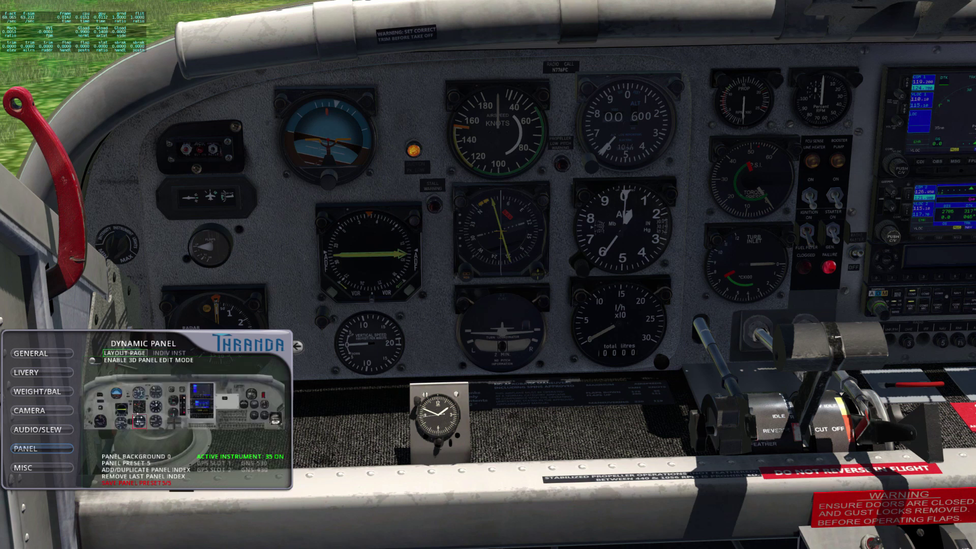
left_click(131, 486)
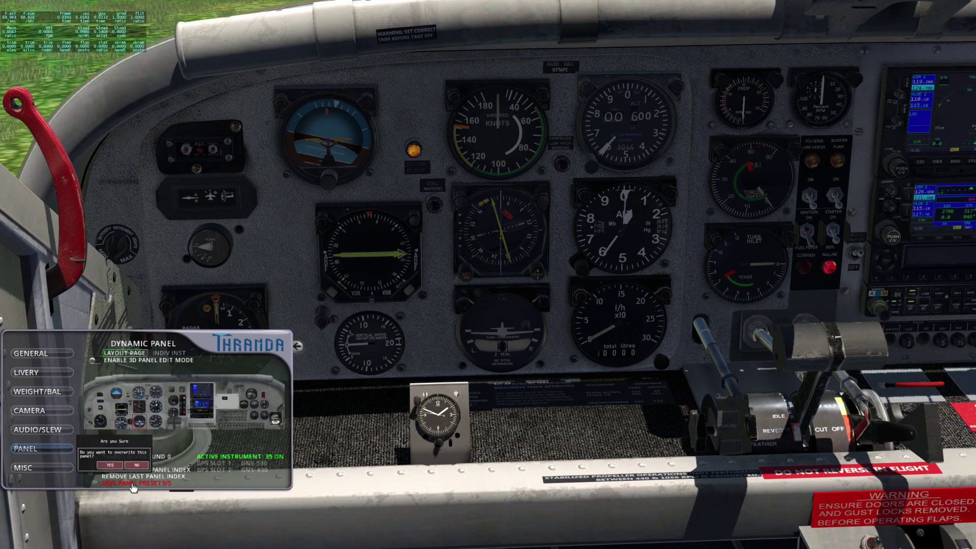
left_click(111, 465)
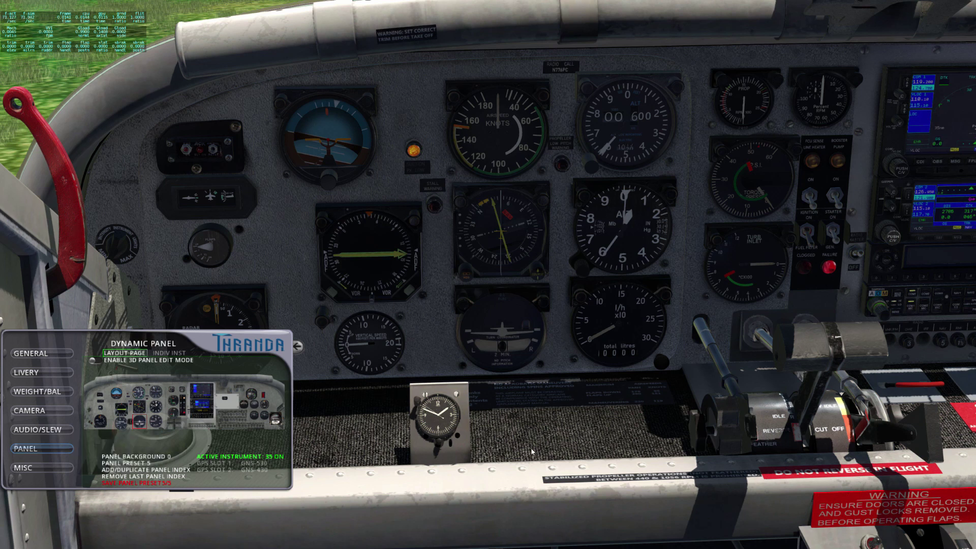
Step: Turn the GNS-530 in GPS slot 1 off and on again
scroll(538, 448, "down", 5)
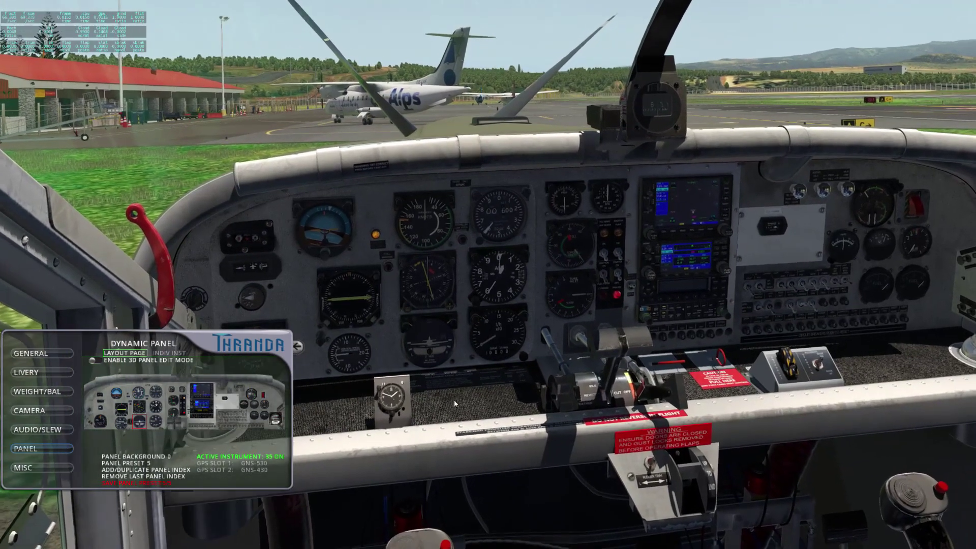
left_click_drag(454, 401, 501, 406)
scroll(501, 405, "up", 5)
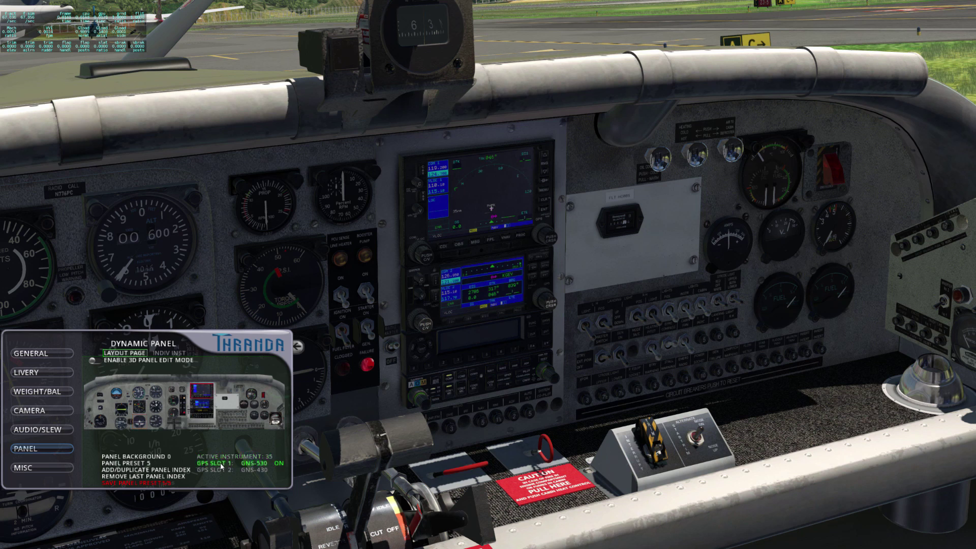
left_click(275, 464)
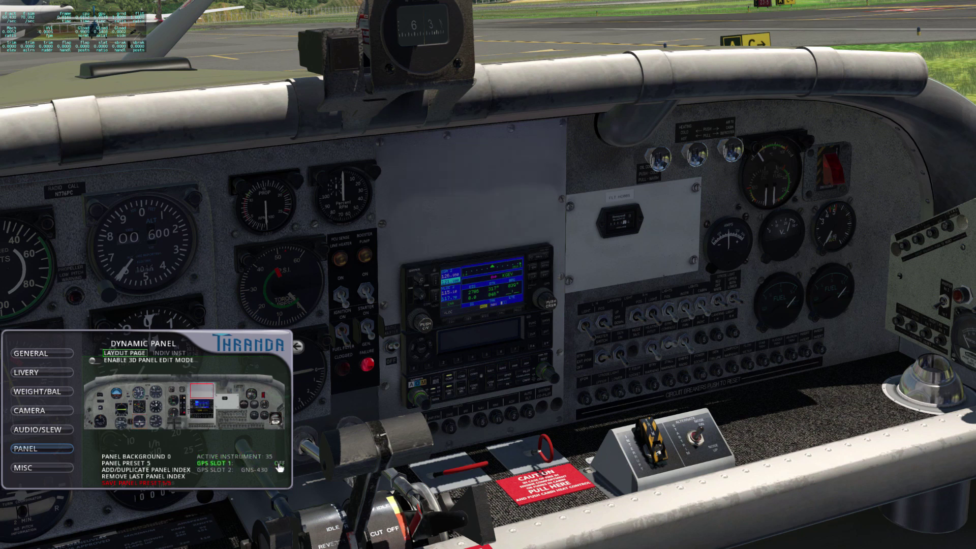
left_click(279, 465)
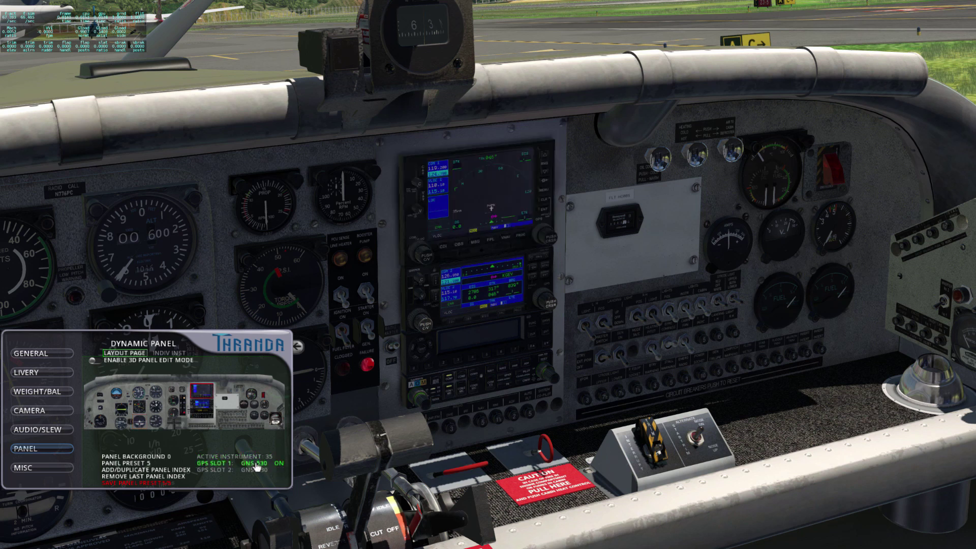
Step: Change GPS slot 1 to the GNS-430 and switch it back to the GNS-530
left_click(256, 464)
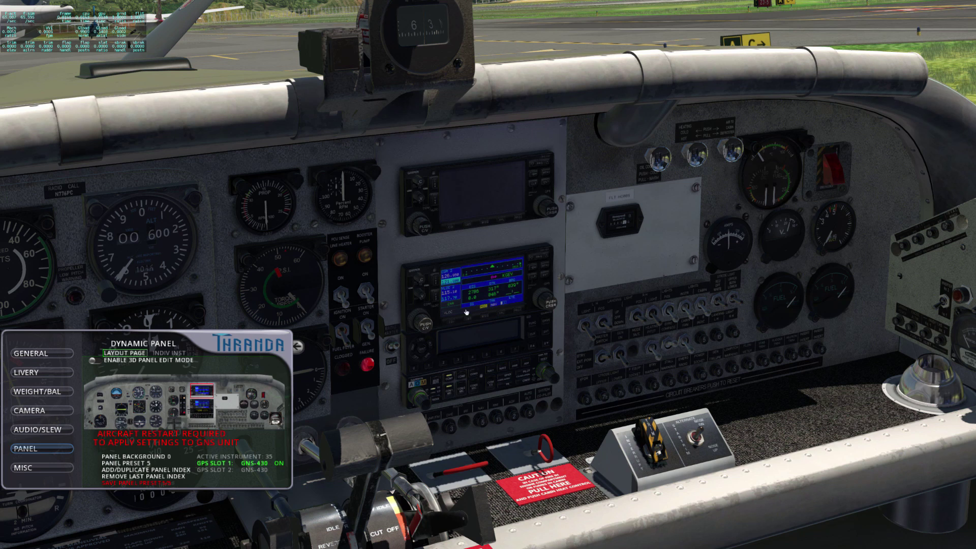
left_click(243, 464)
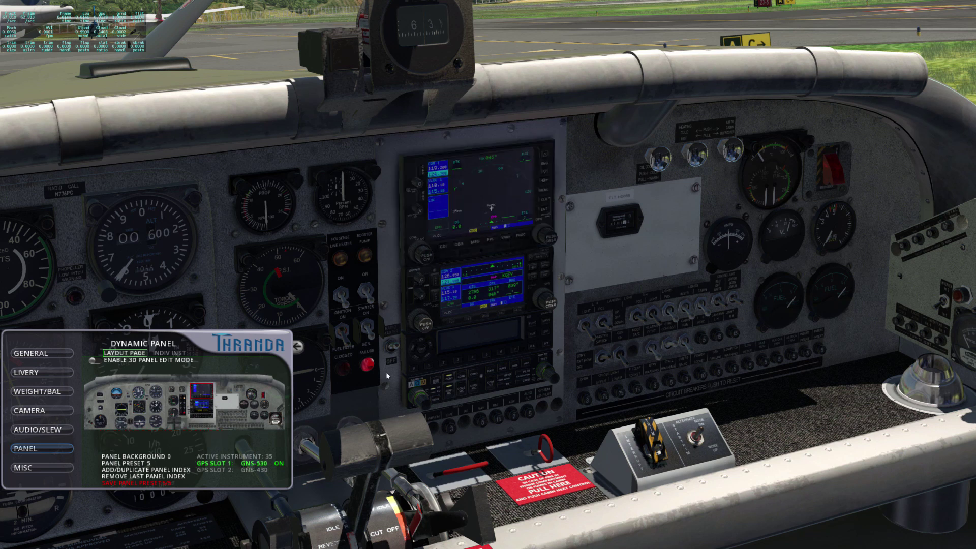
key("KP_0")
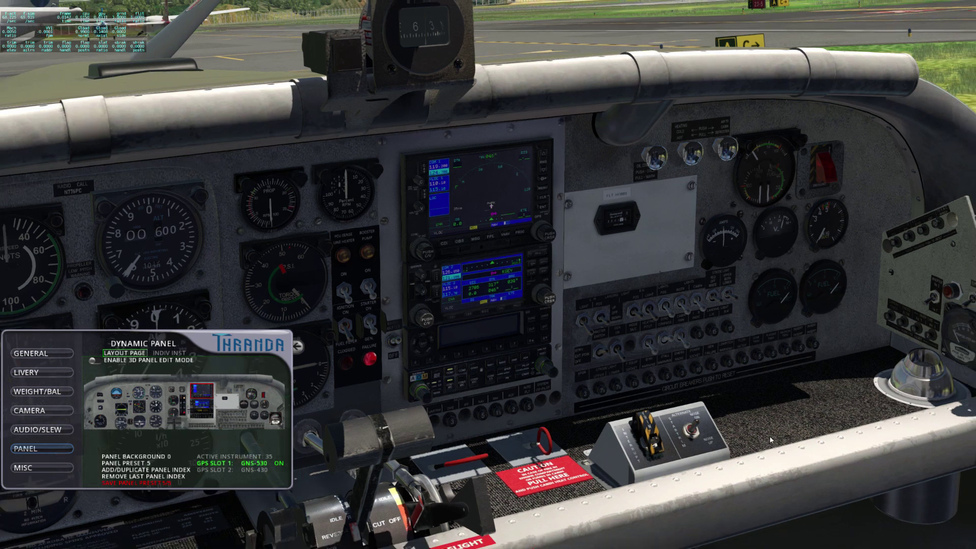